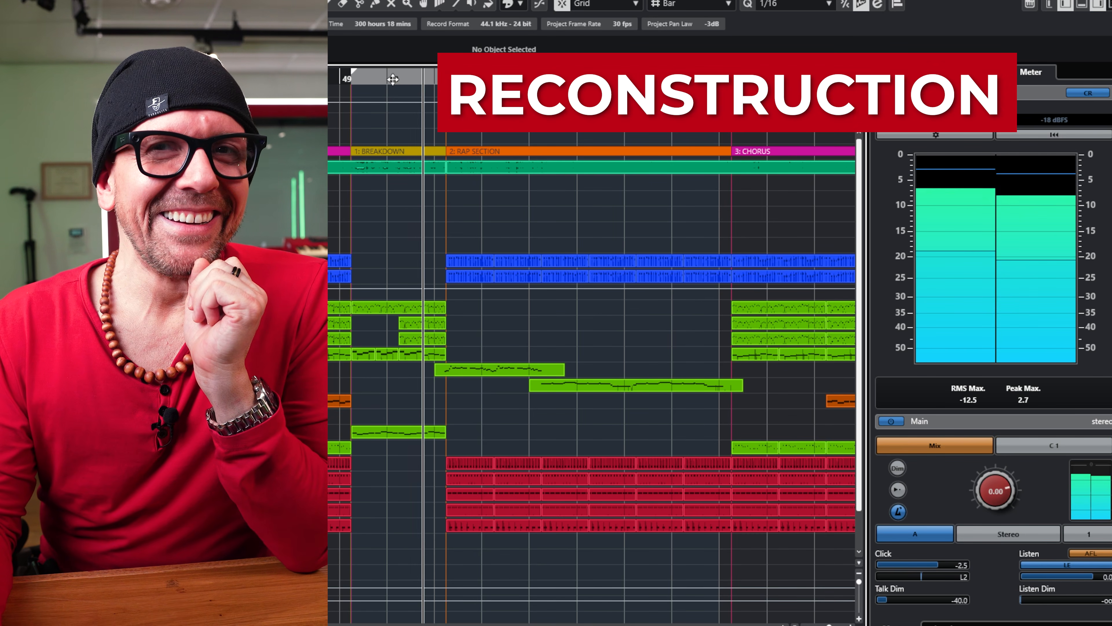
Step: Compare the reconstruction with the original mix by alternating the Control Room source between Mix and C 1 during playback
key("F2")
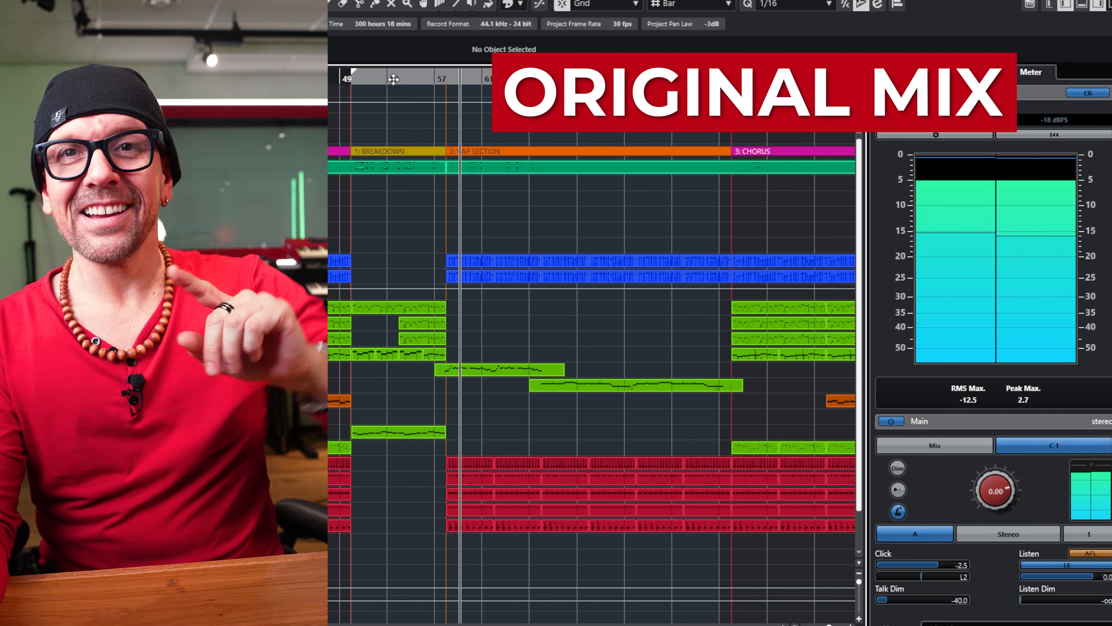
key("F1")
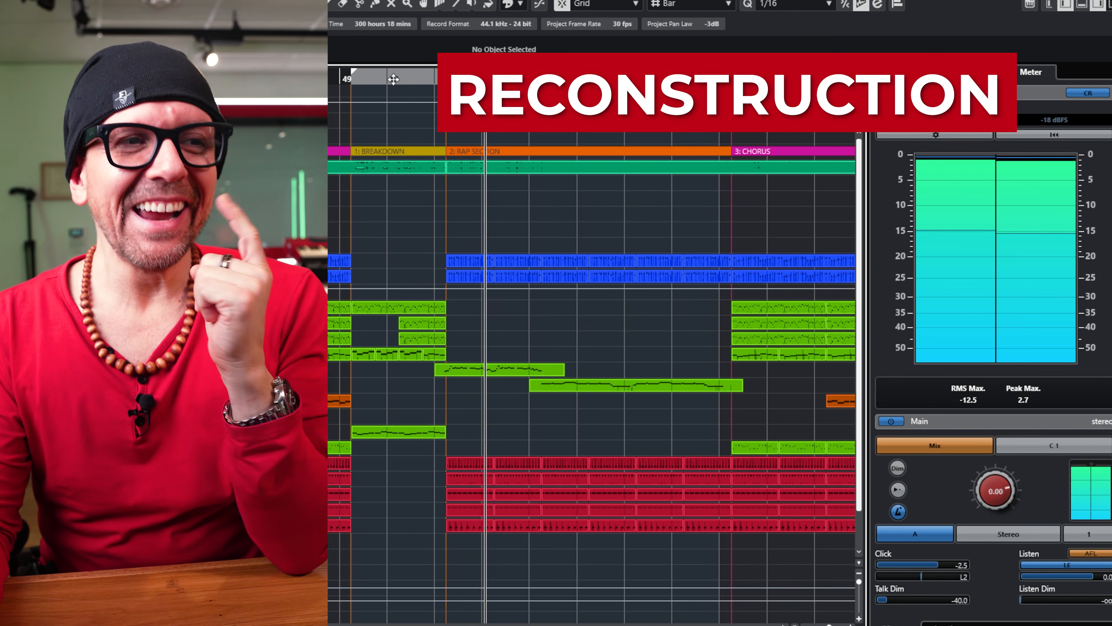
key("F1")
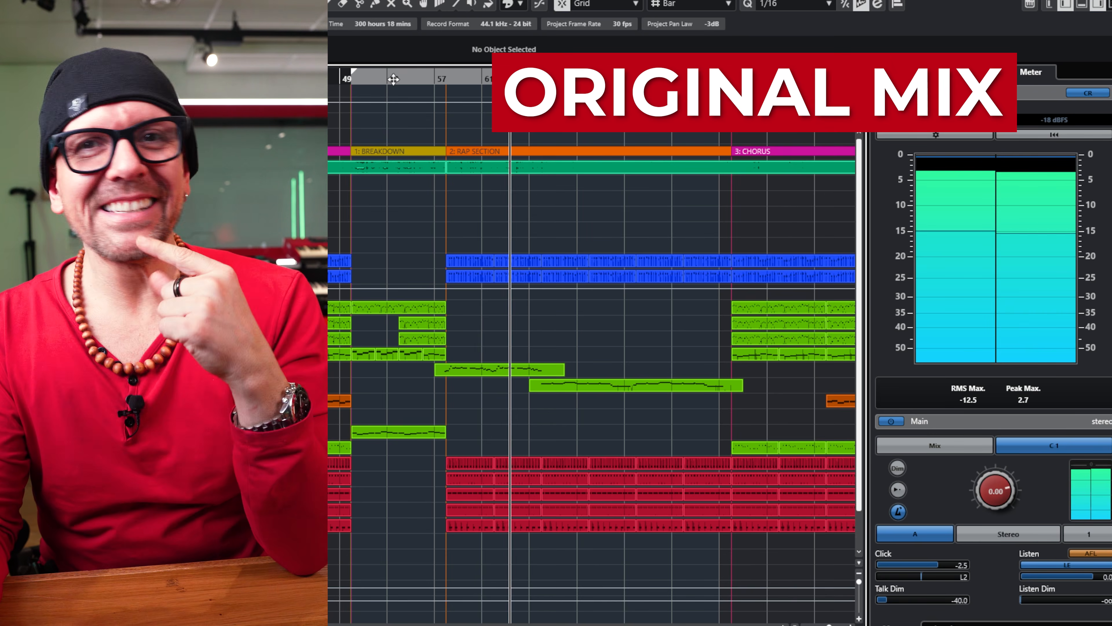
key("F1")
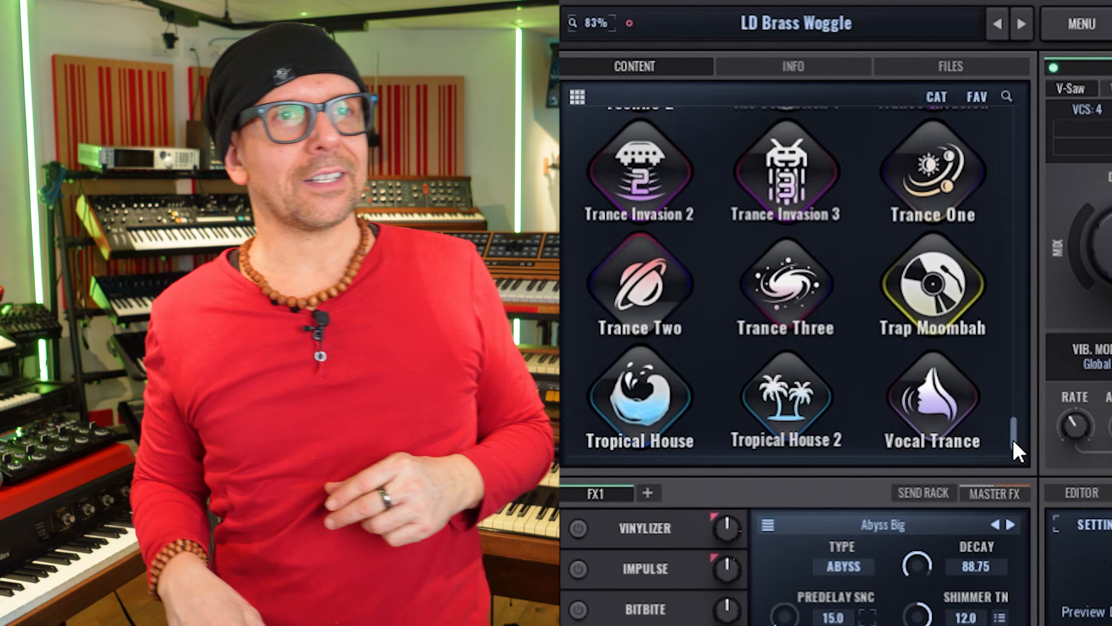
left_click_drag(1013, 442, 1022, 394)
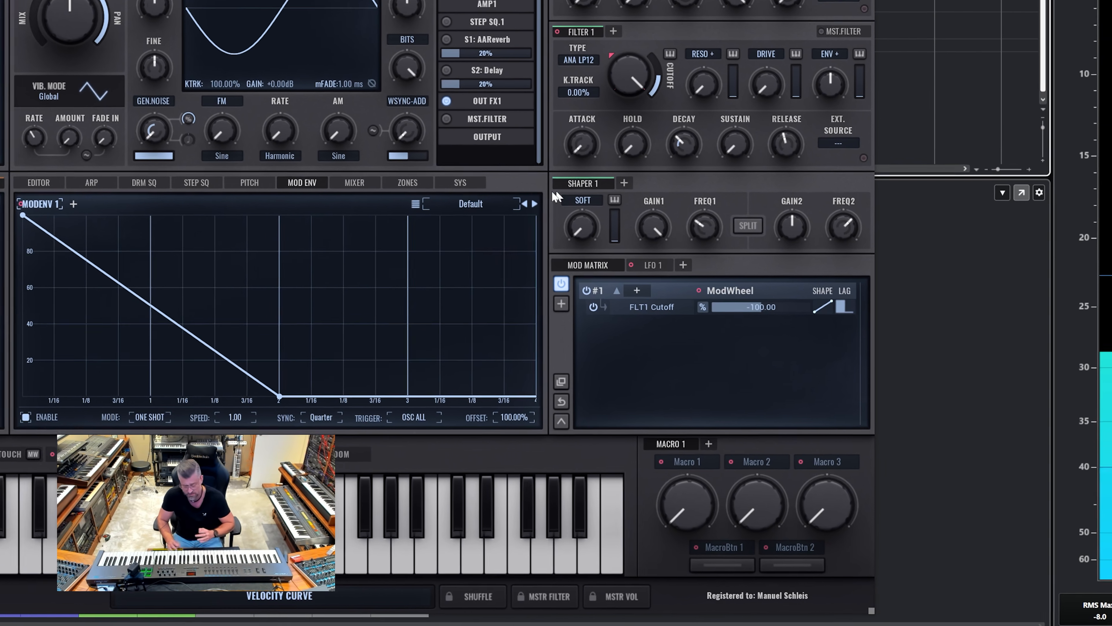
Step: Load the Flappy shape into modulation envelope 1
left_click(476, 206)
left_click(587, 494)
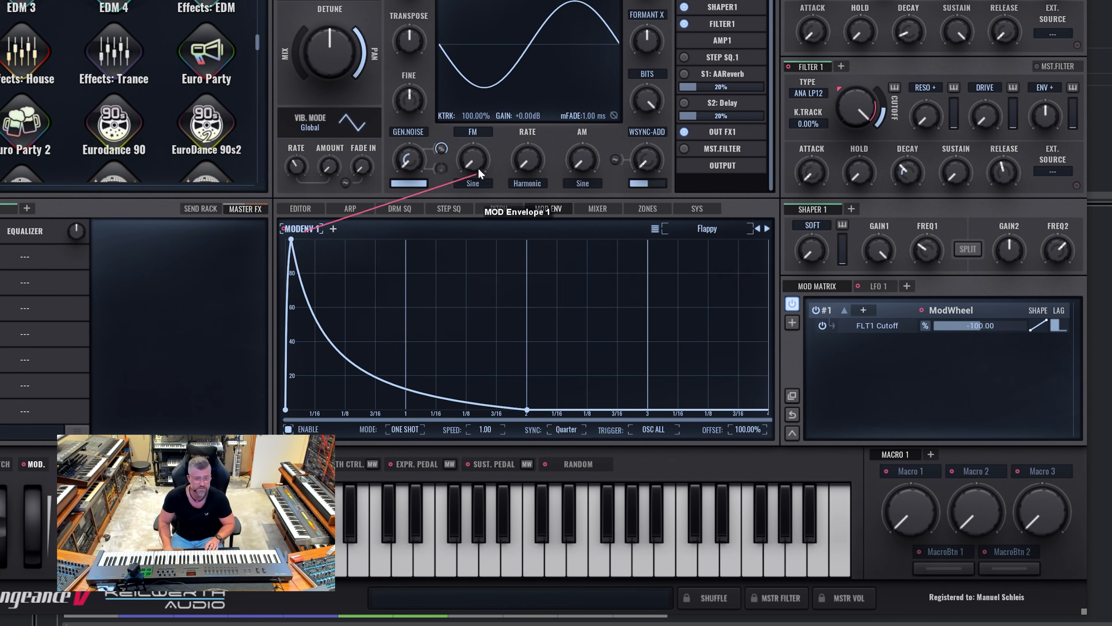
Step: Route modulation envelope 1 to OSC 1's FM amount with a depth of 81.85 and lengthen the AMP 1 release
left_click_drag(479, 173, 475, 168)
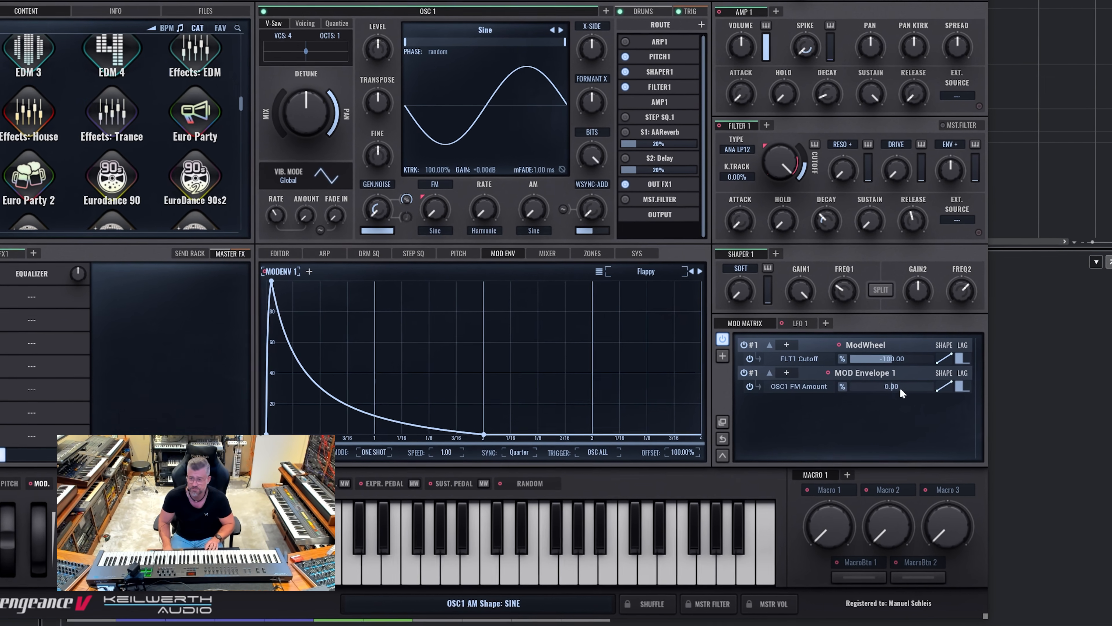
left_click_drag(933, 372, 912, 395)
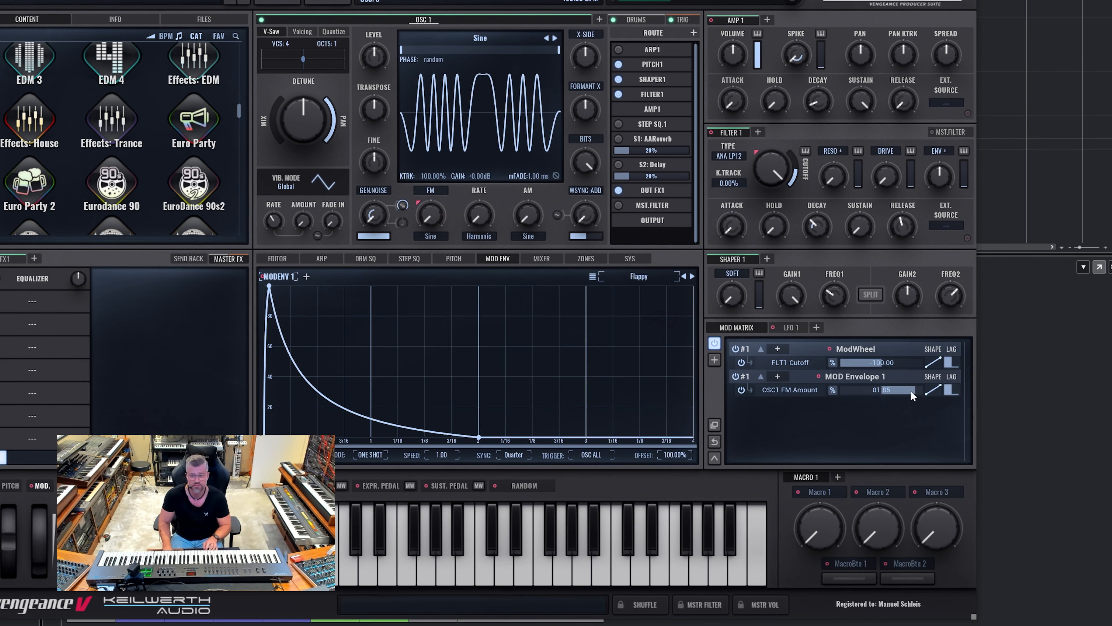
left_click_drag(906, 101, 908, 89)
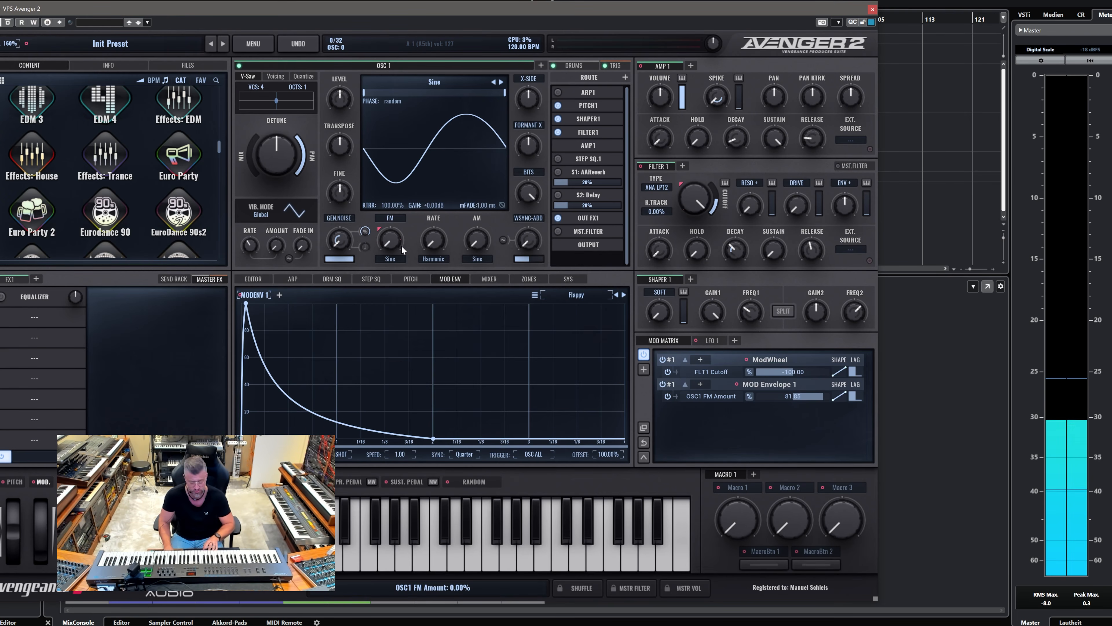
Step: Add a second modulation envelope and load the Spiky Soft shape into it
left_click(279, 294)
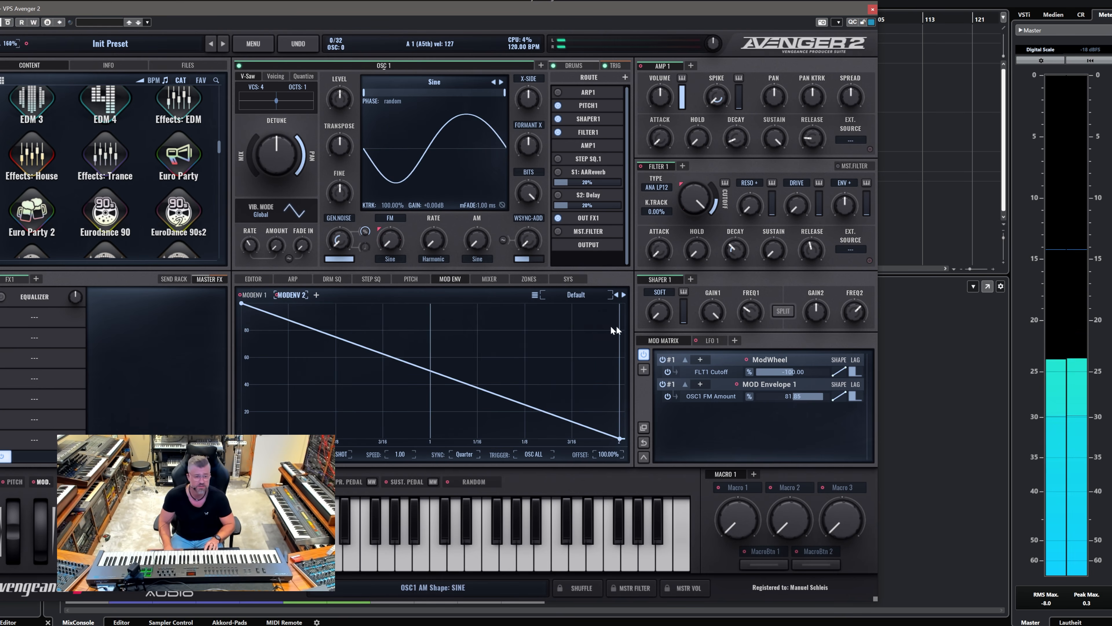
left_click(579, 295)
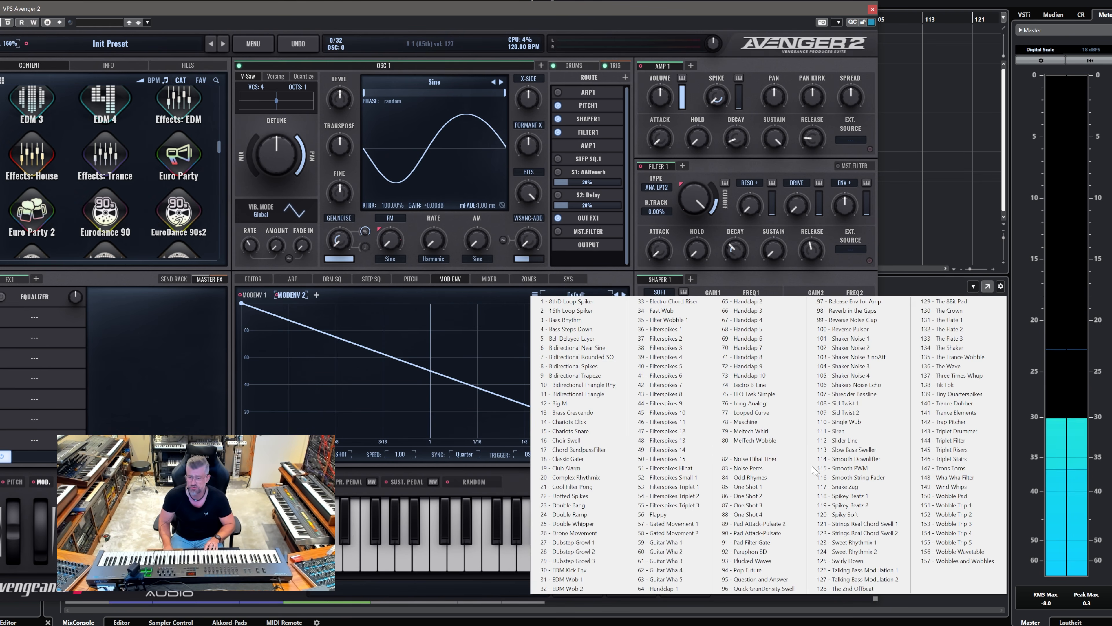
left_click(852, 515)
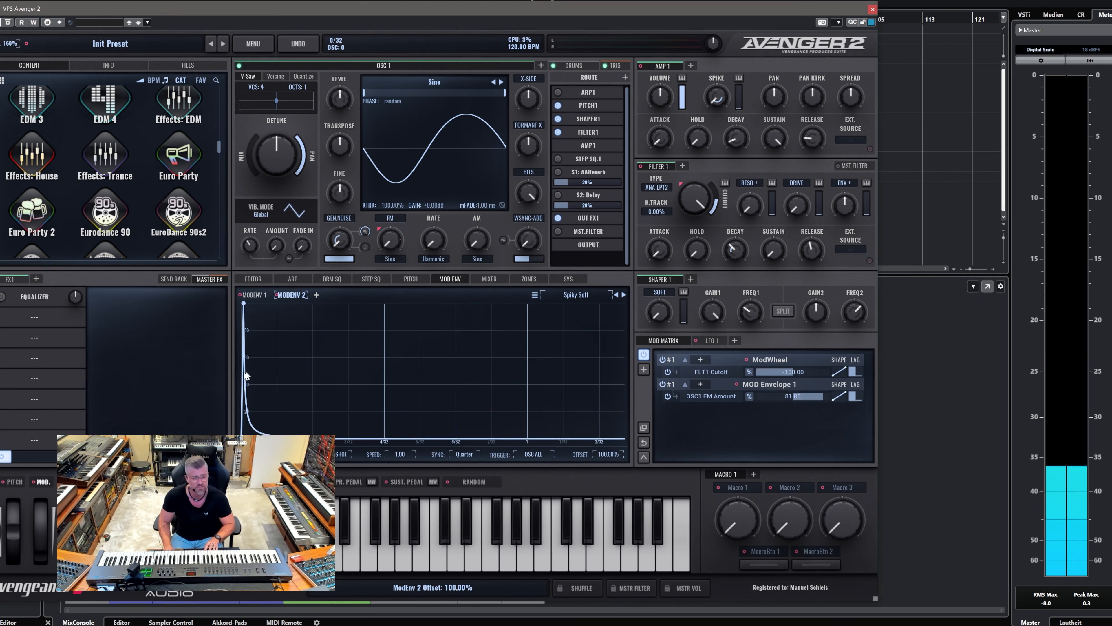
scroll(251, 390, "up", 5)
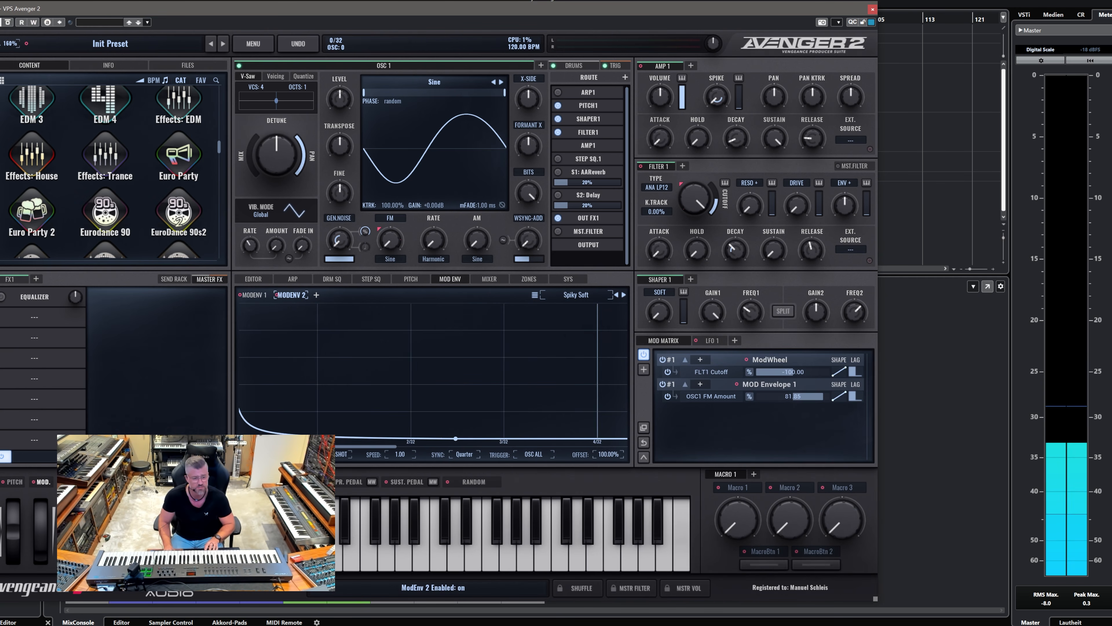
left_click_drag(280, 447, 273, 446)
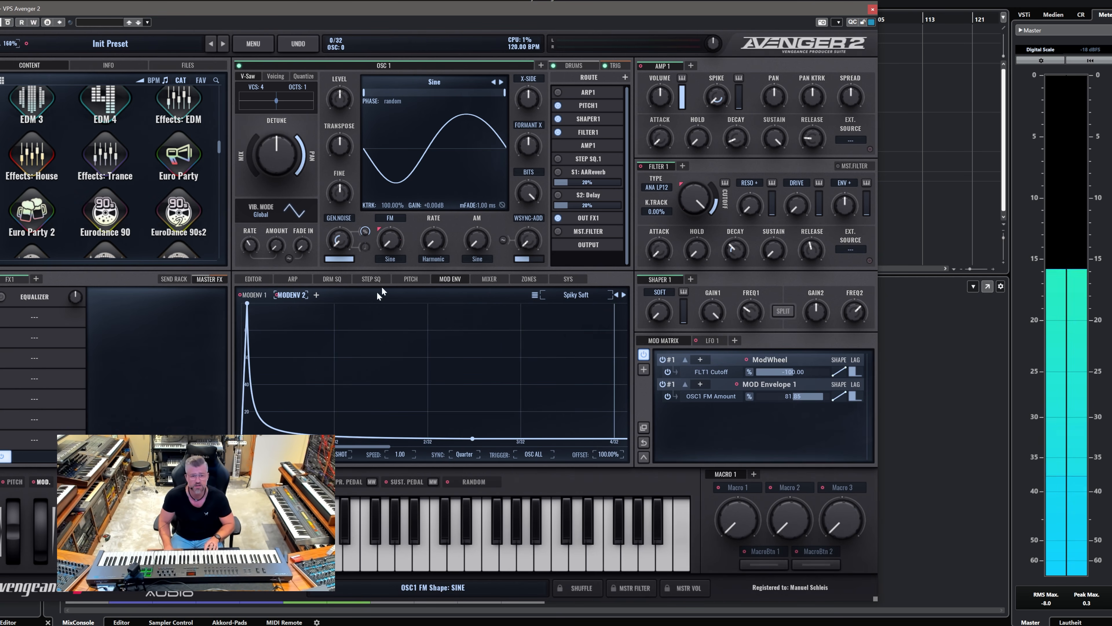
Step: Route modulation envelope 2 to OSC 1's FM amount with a depth of 63.36
left_click_drag(387, 244, 388, 244)
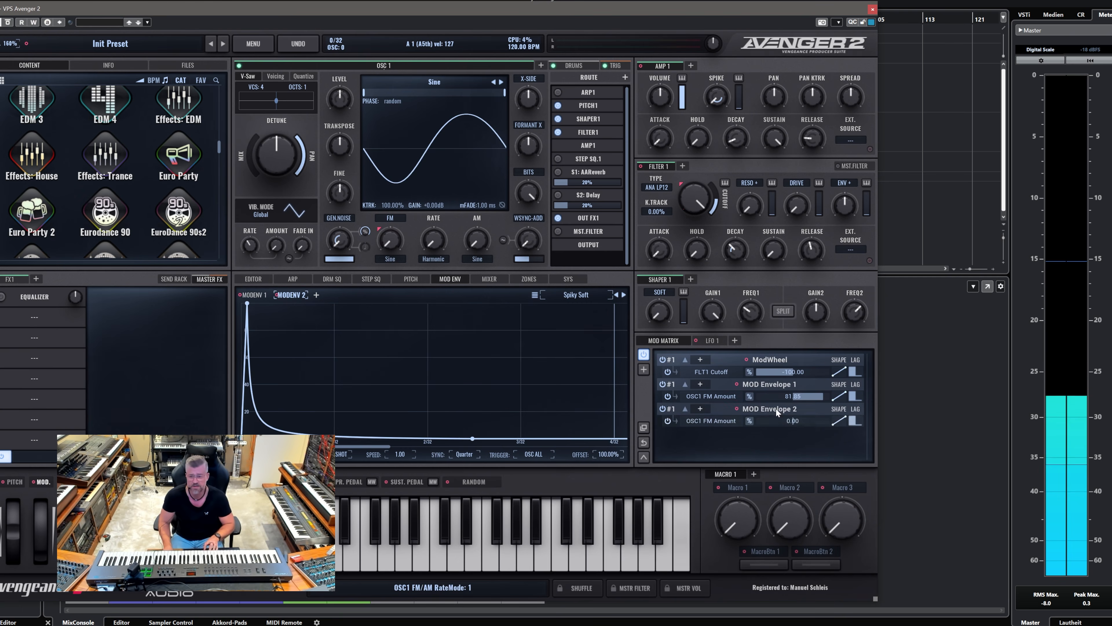
left_click_drag(821, 424, 823, 422)
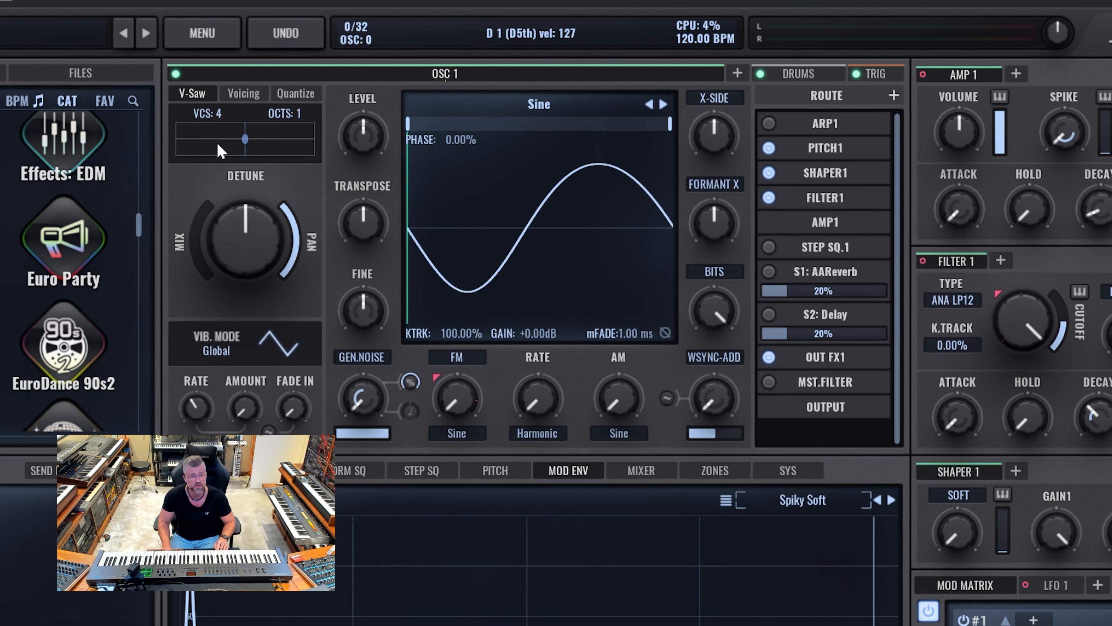
Step: Set OSC 1's V-Saw voice count to 6 and raise its AM amount to the maximum
left_click(226, 105)
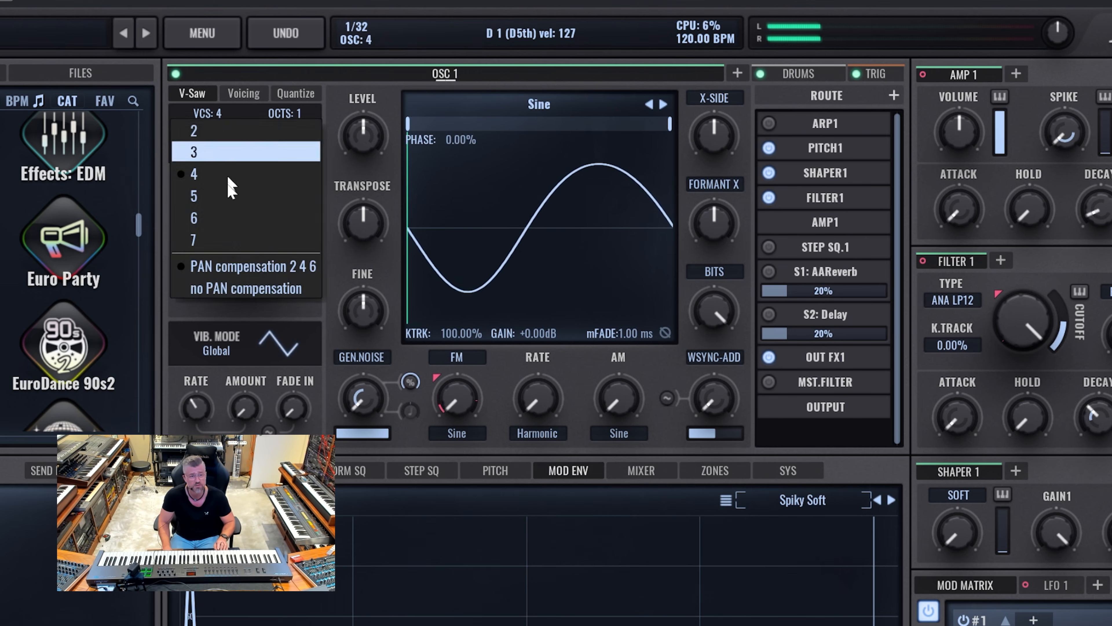
left_click(224, 219)
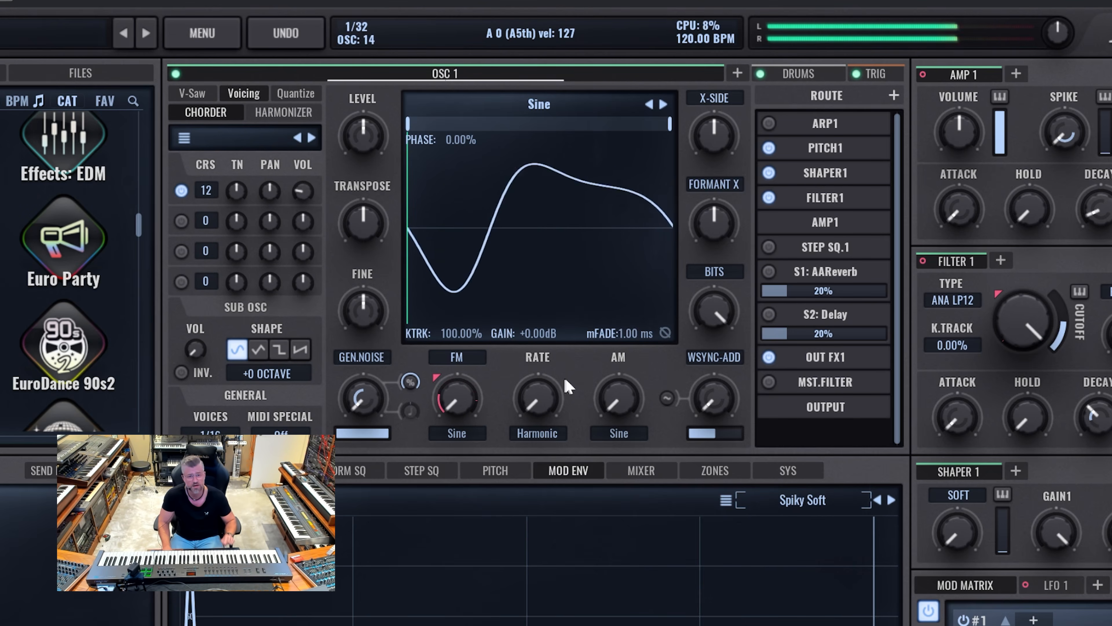
left_click_drag(614, 402, 605, 255)
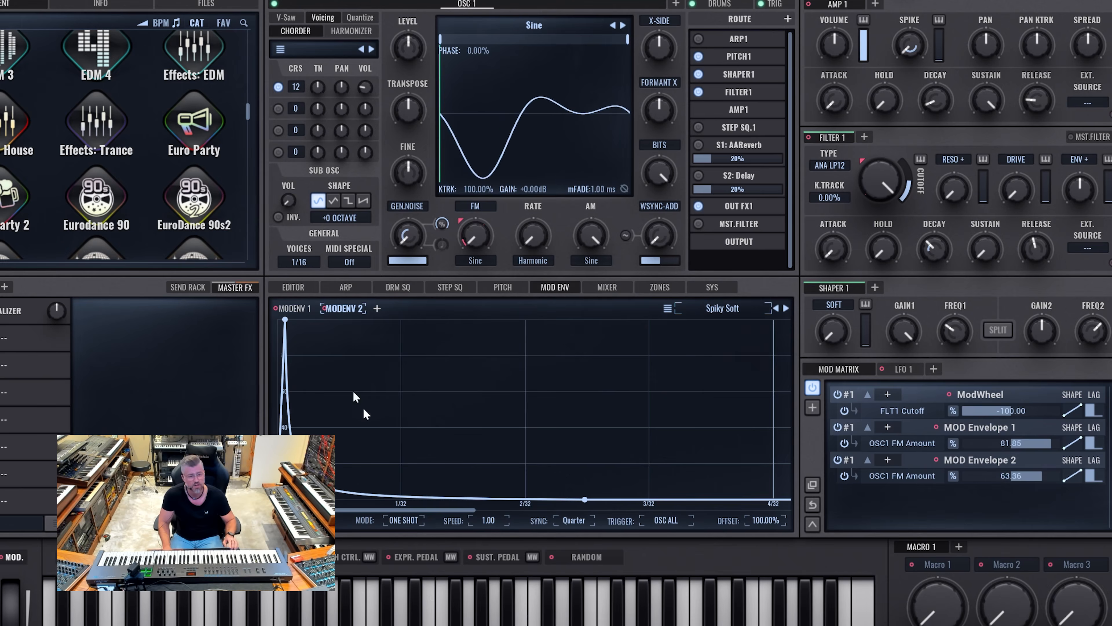
Step: Set the speed of modulation envelope 1 to X10
left_click(301, 311)
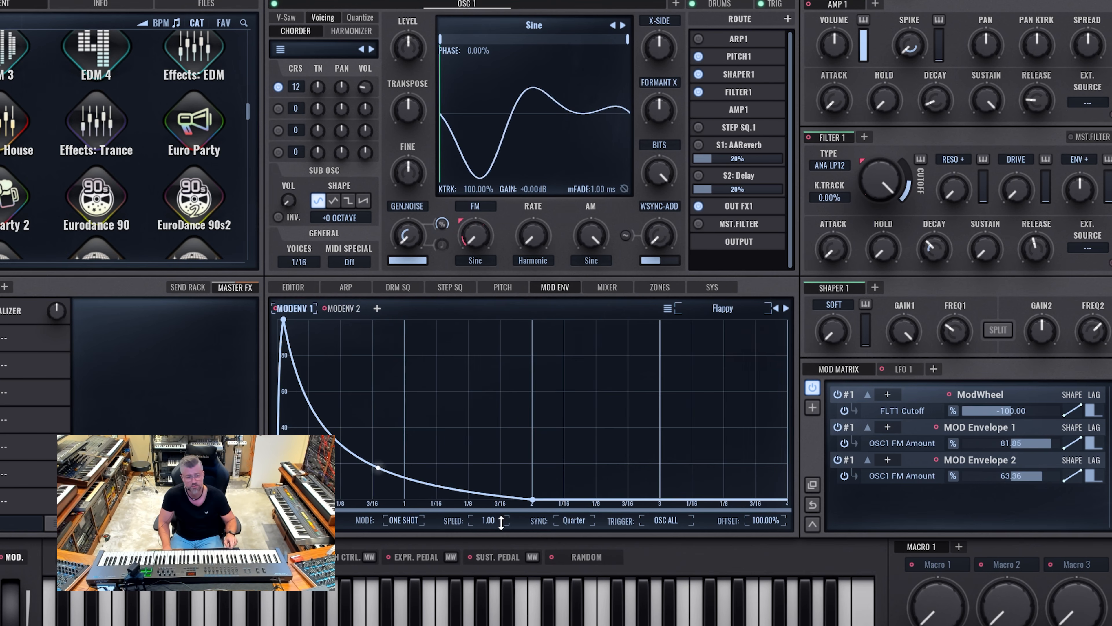
left_click_drag(509, 508, 516, 452)
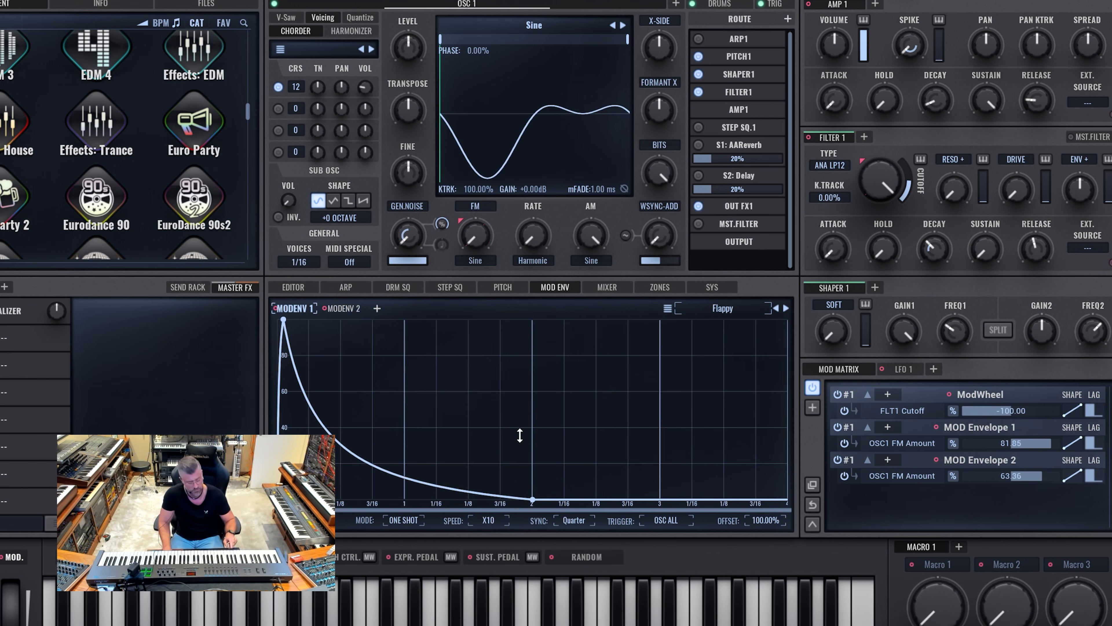
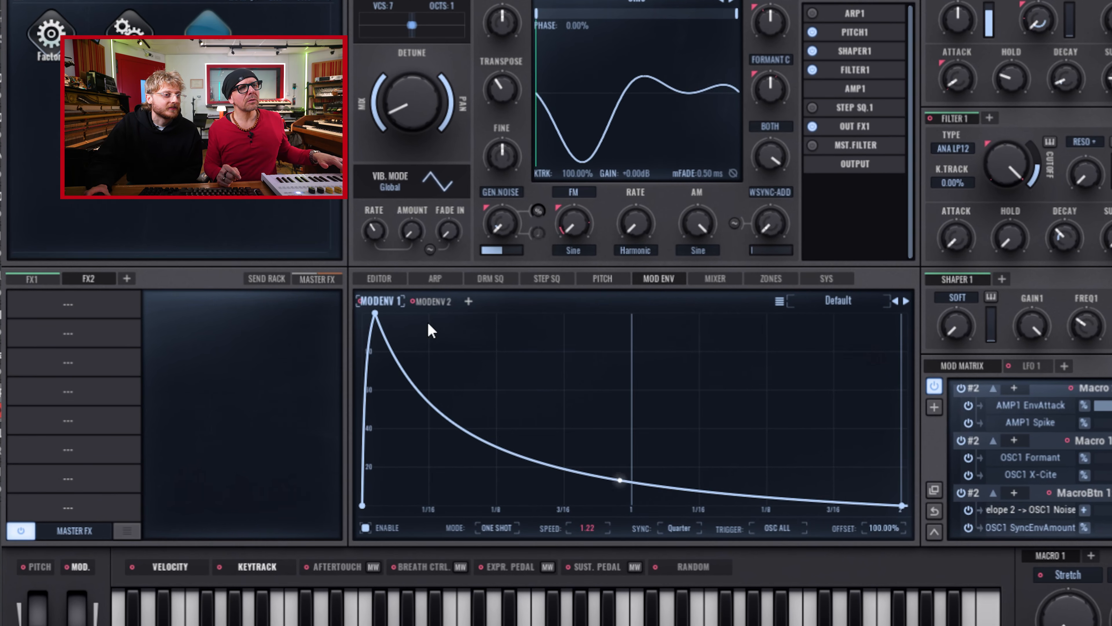
Step: Soften the attack of modulation envelope 1 by moving its peak to slightly more than halfway between the start and 1/32
left_click_drag(375, 314, 390, 314)
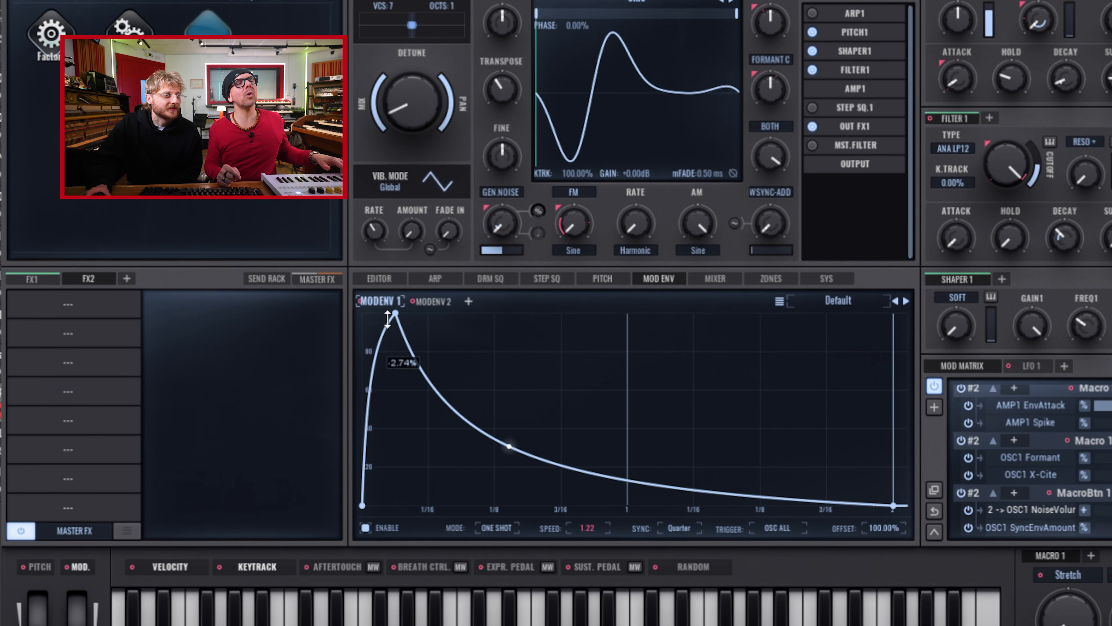
scroll(382, 321, "up", 5)
left_click_drag(484, 517, 474, 521)
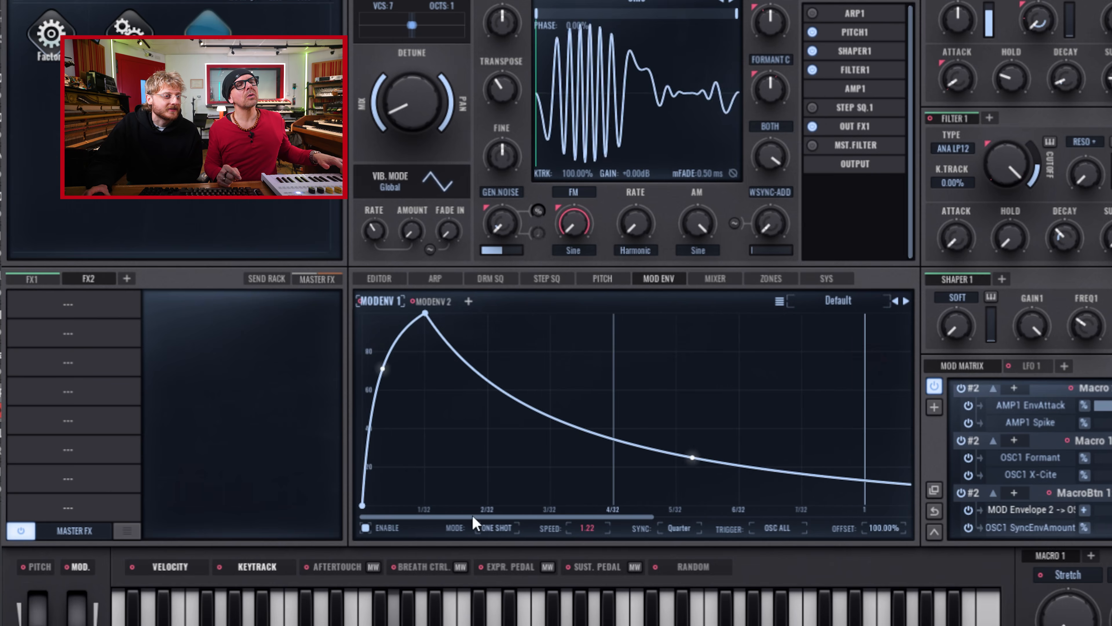
left_click_drag(427, 319, 412, 319)
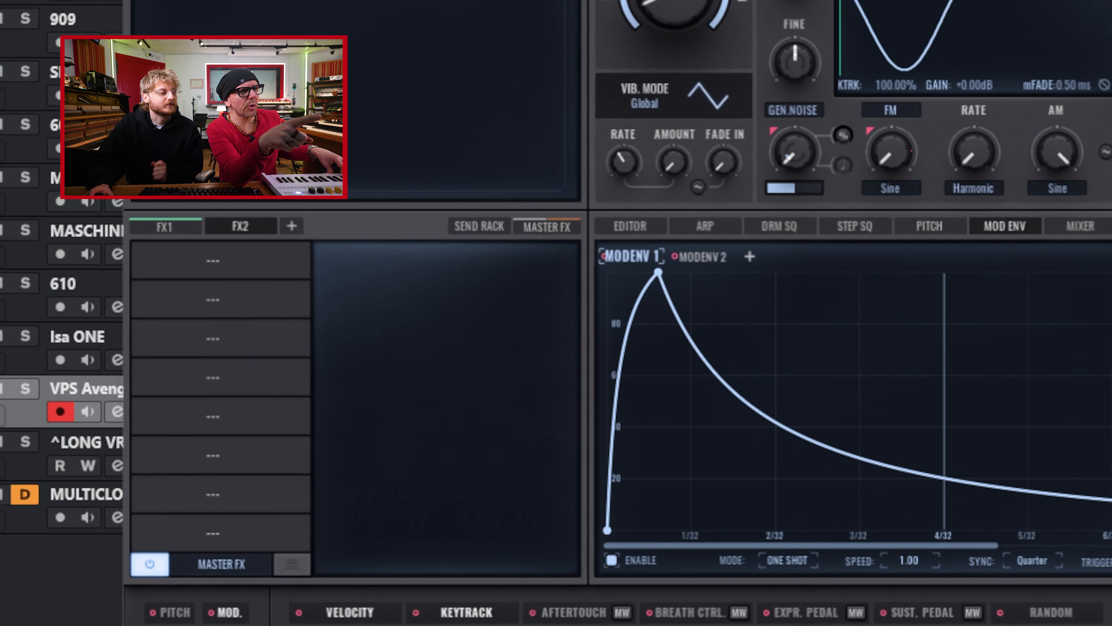
Step: Display the FX1 chain and bypass and re-enable all of its effects to compare the sound
left_click(166, 232)
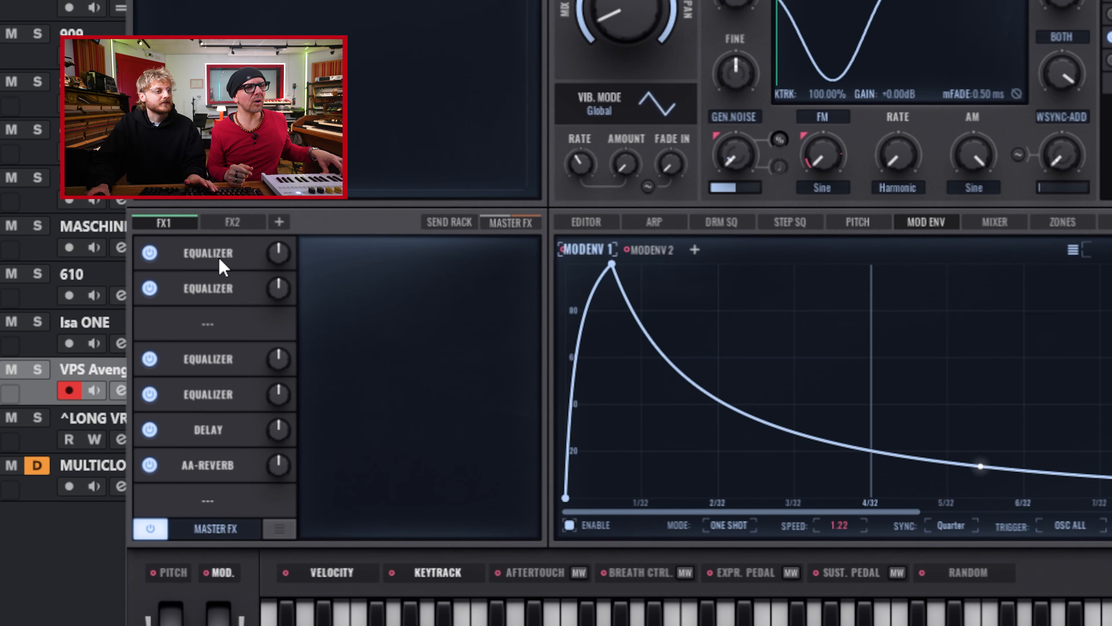
left_click(154, 524)
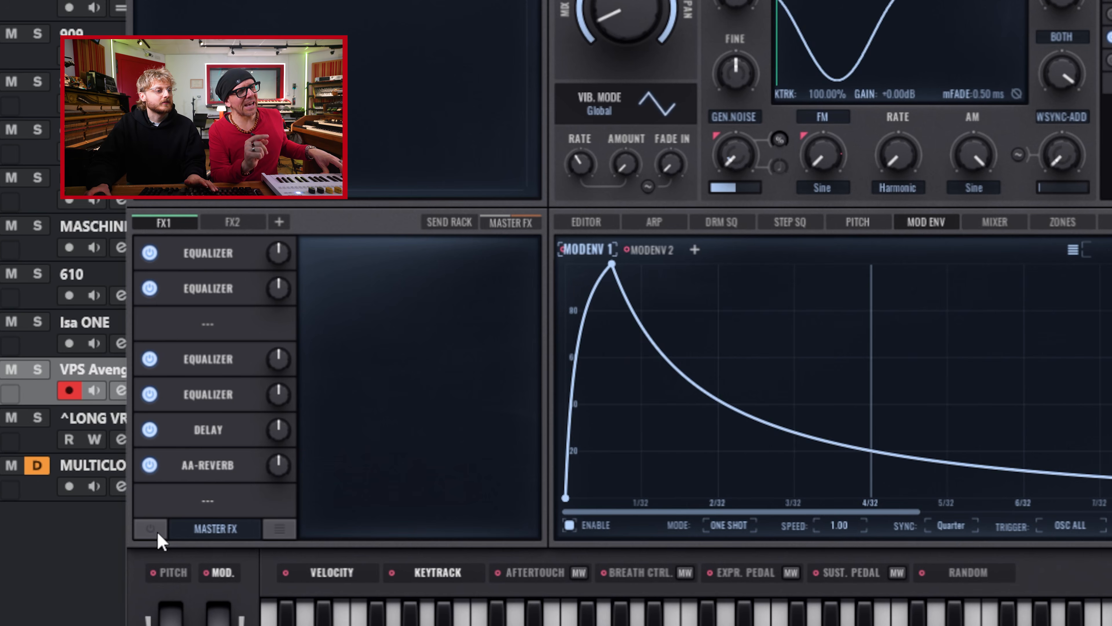
left_click(154, 528)
Step: Switch off the four equalizers in the FX1 chain, leaving the delay and AA-Reverb on
left_click(149, 394)
left_click(150, 359)
left_click(149, 288)
left_click(150, 253)
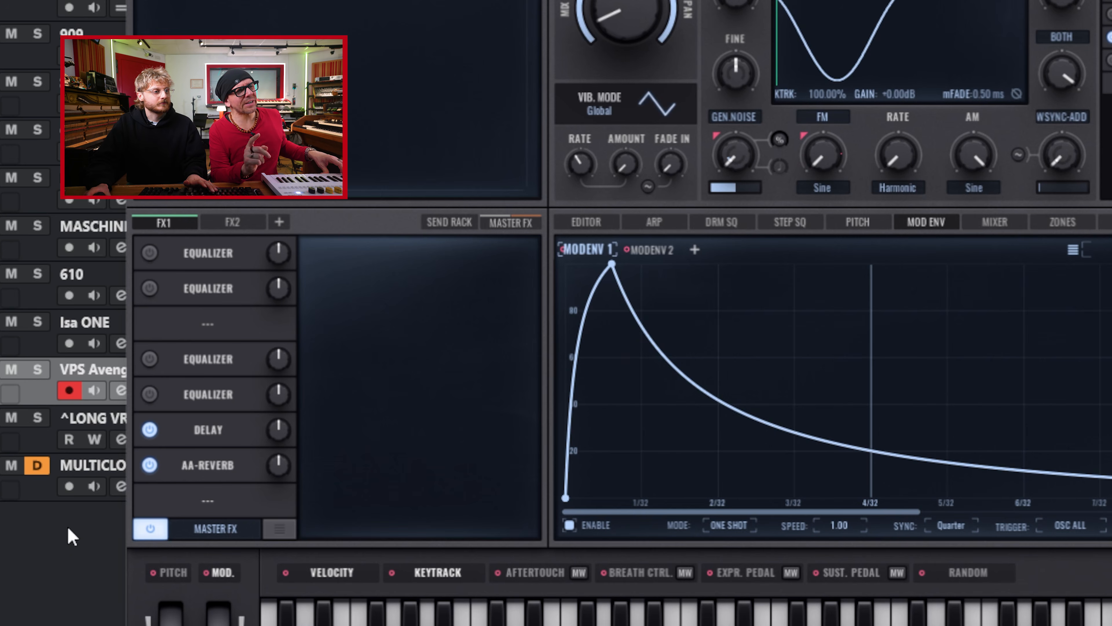
Step: Put a Distortion in the fifth FX1 slot, load its Light Saturation preset and lower its level
left_click(184, 466)
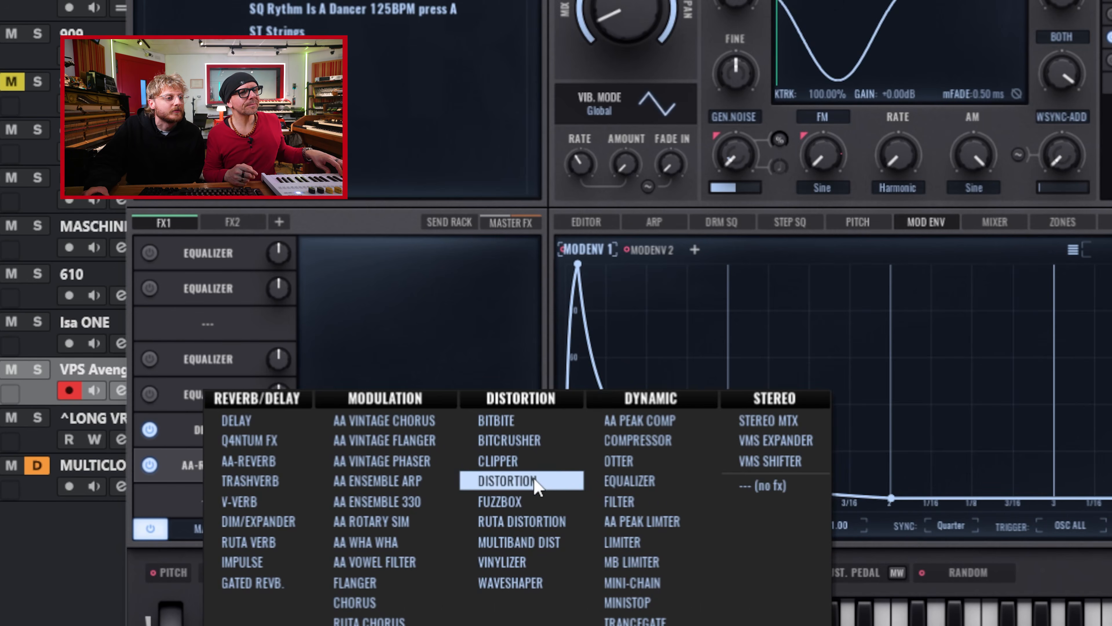
left_click(534, 477)
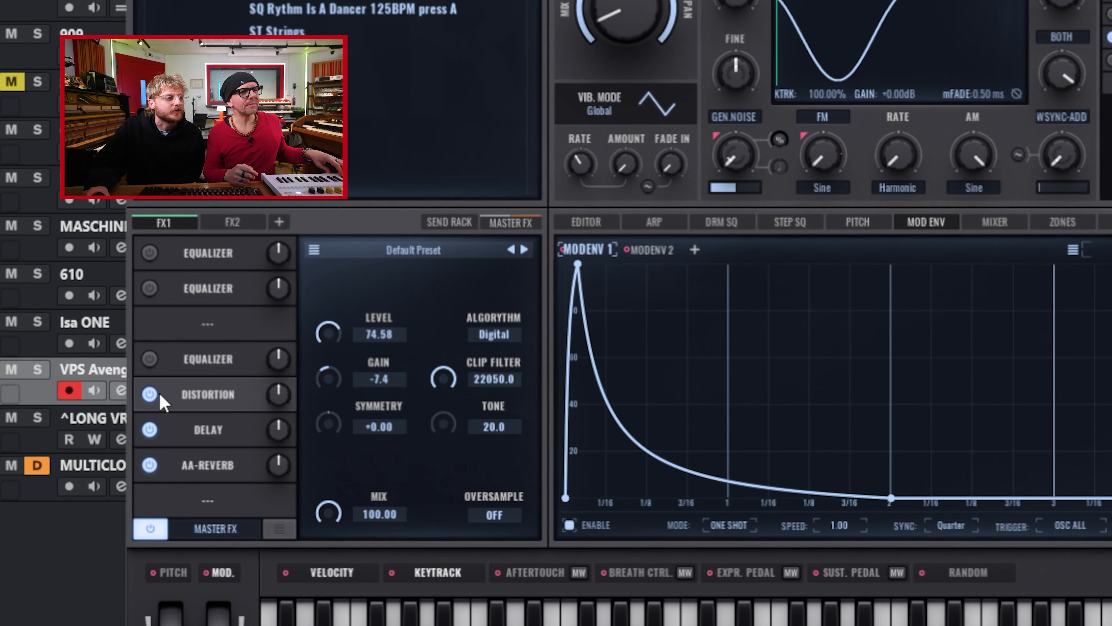
left_click(487, 254)
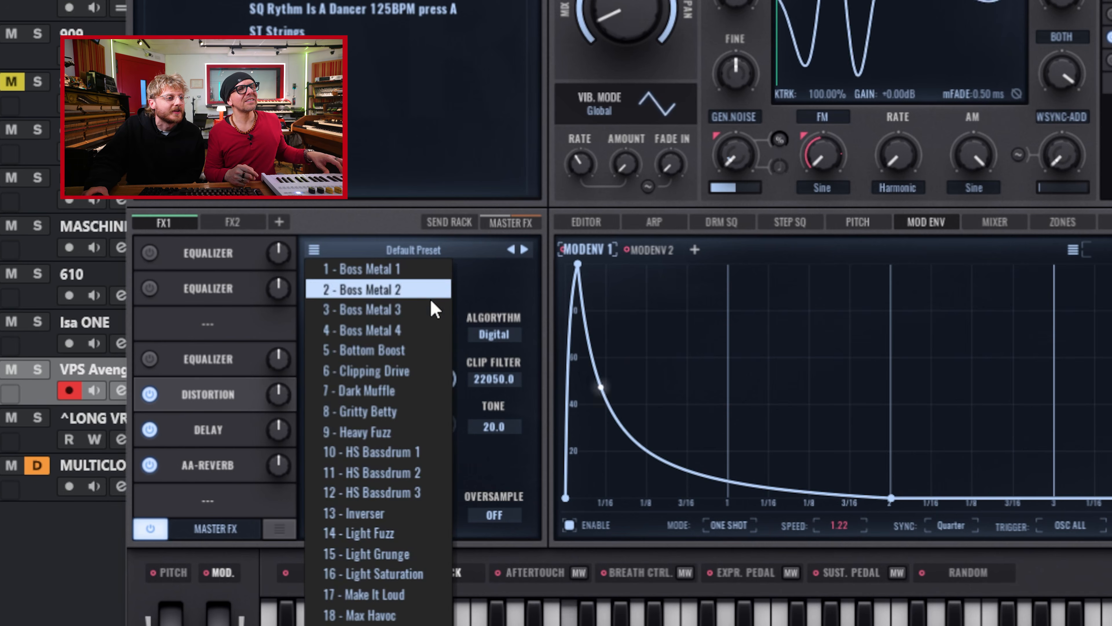
left_click(416, 577)
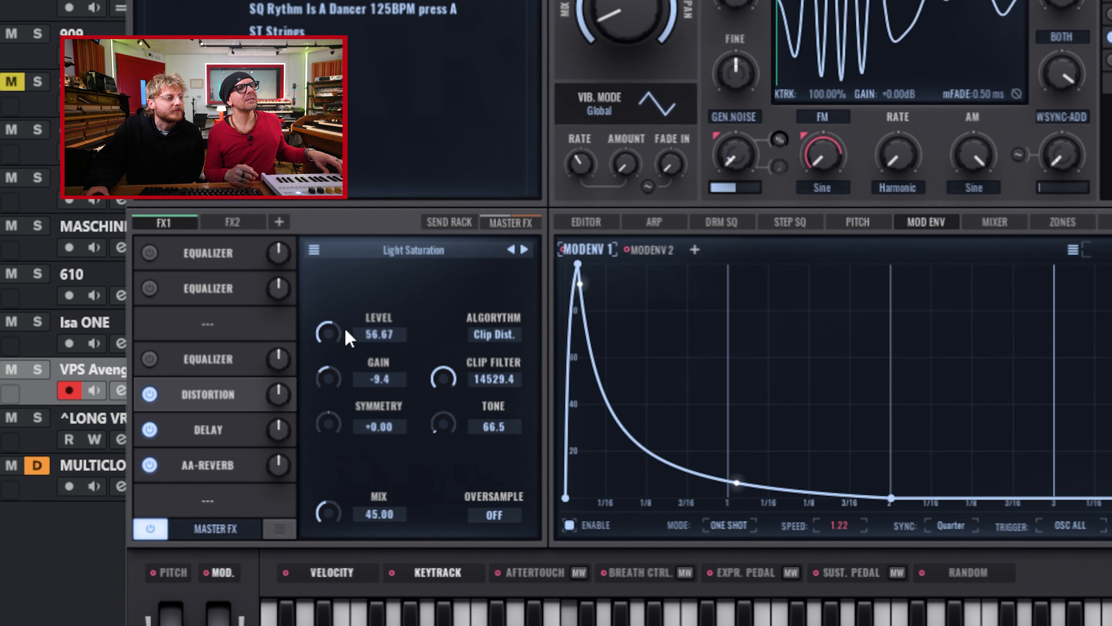
left_click_drag(332, 337, 337, 382)
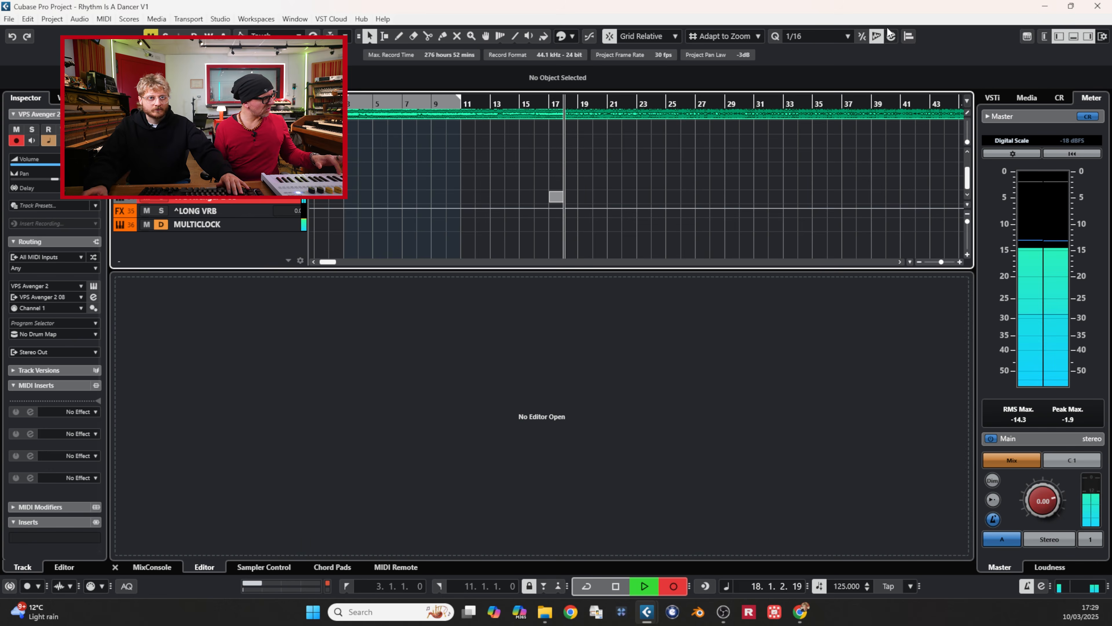
Step: Hide the lower editor zone, enlarge the track view and finish recording the riff on the VPS Avenger 2 08 track
left_click(1075, 39)
key("shift+h")
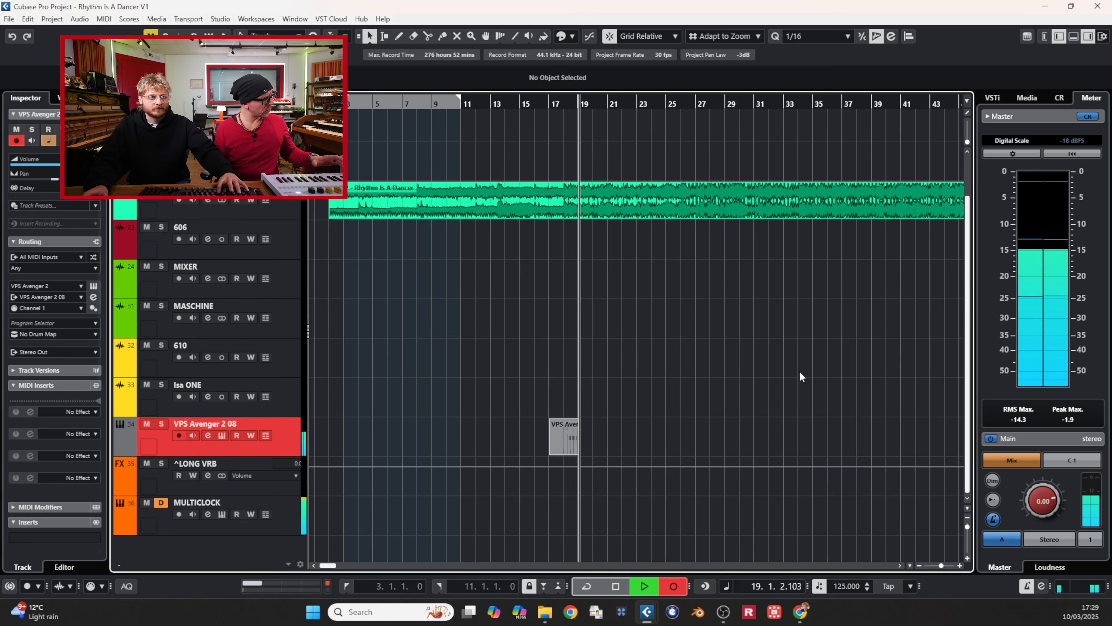
key("h")
key("h")
key("h")
key("h")
key("h")
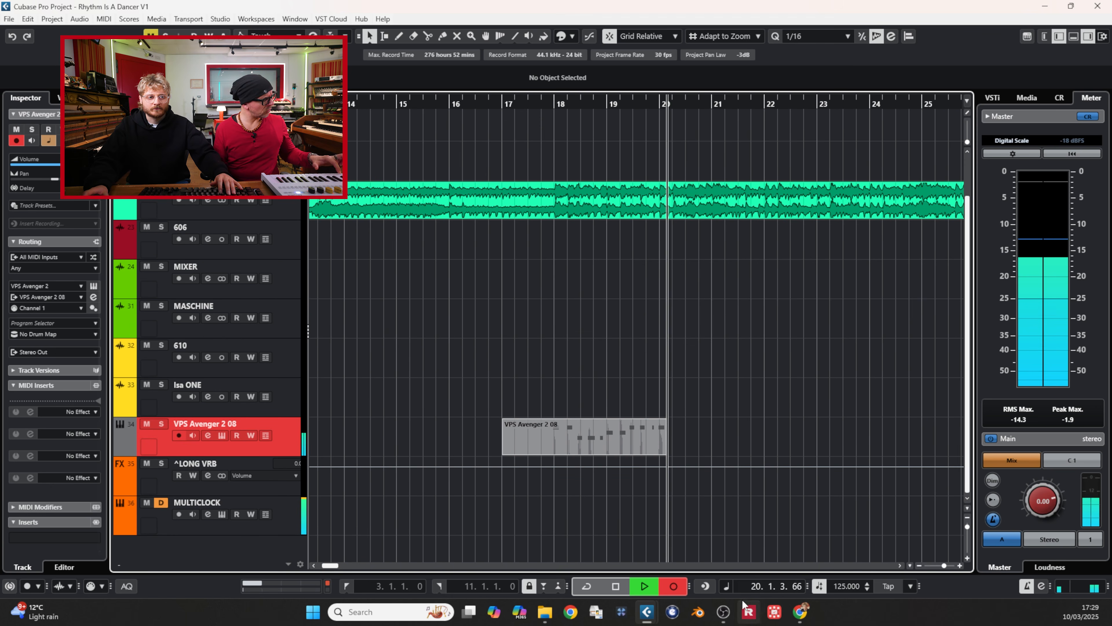
left_click(898, 422)
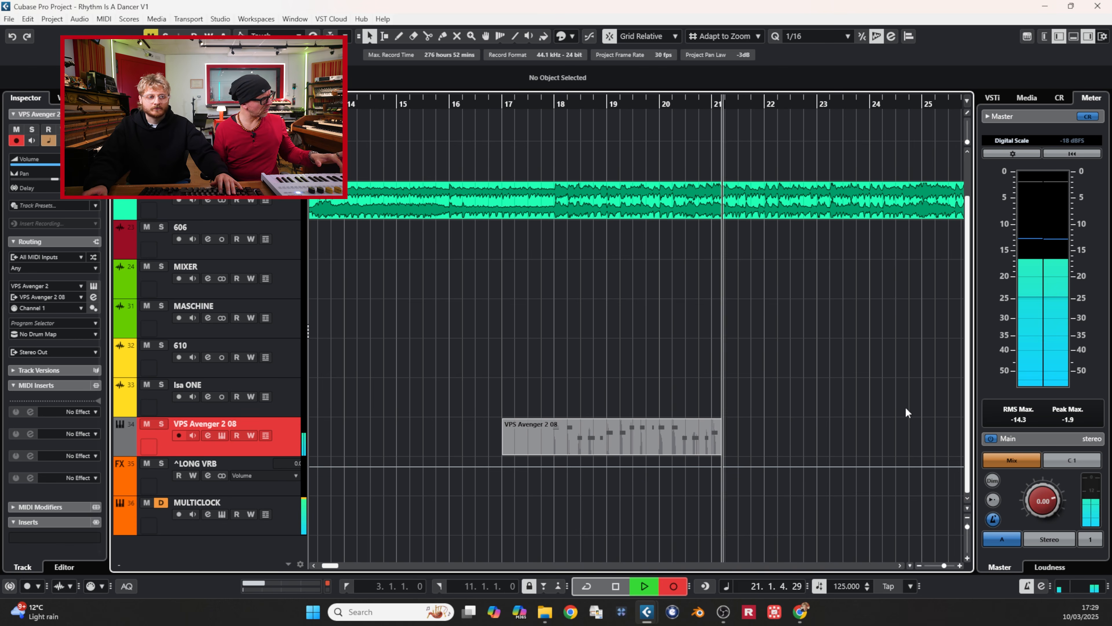
key("g")
key("space")
Step: Open the recorded riff in the Key Editor, play it to check the notes and close the editor
double_click(568, 431)
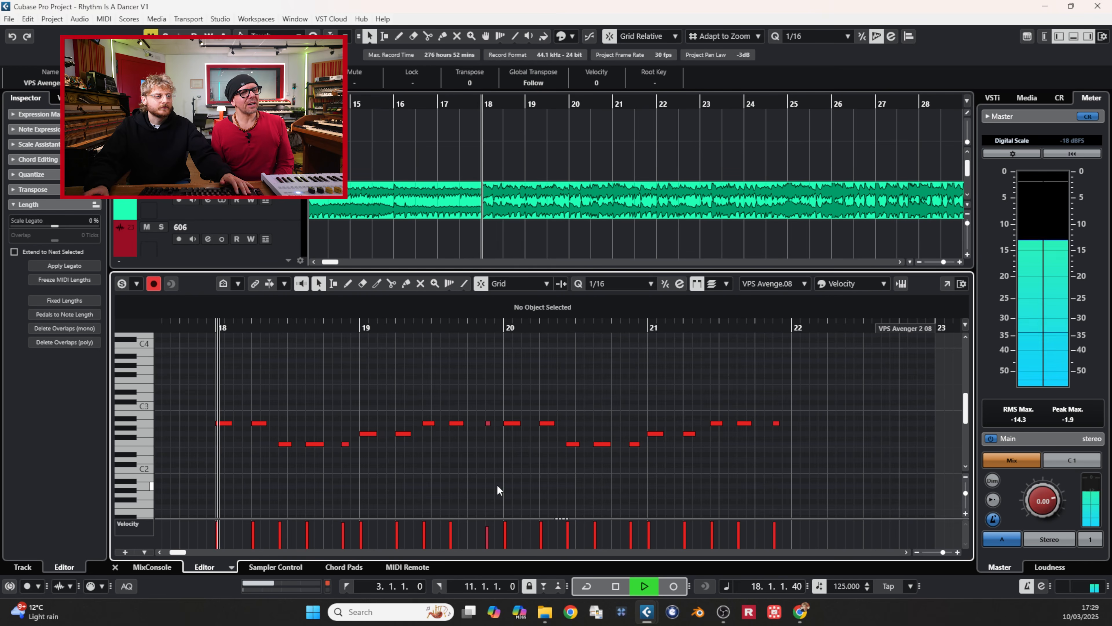
key("space")
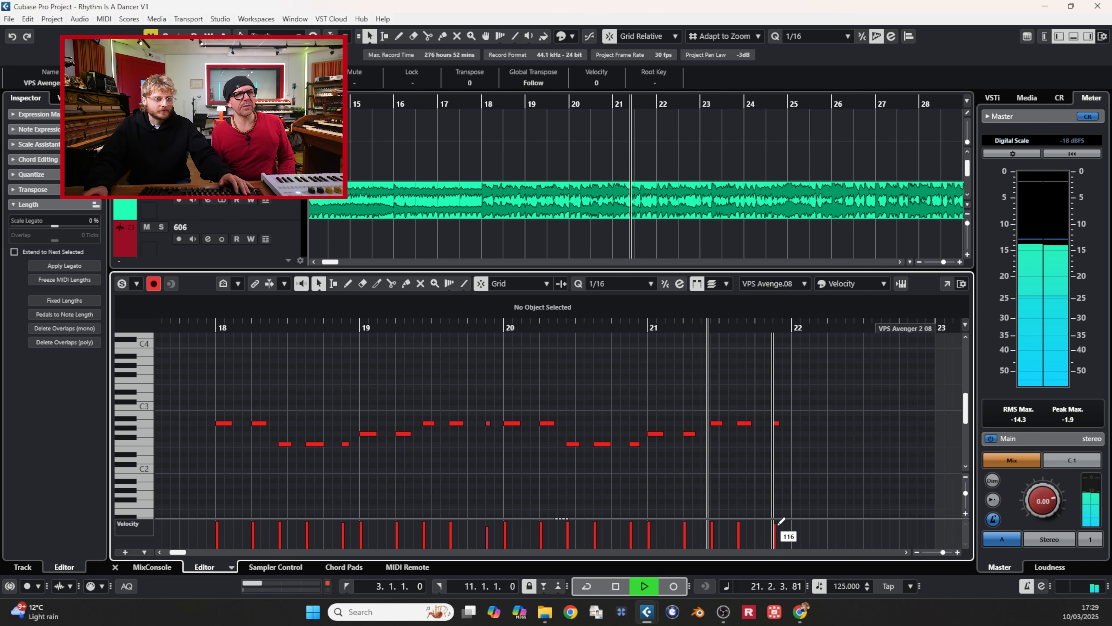
key("space")
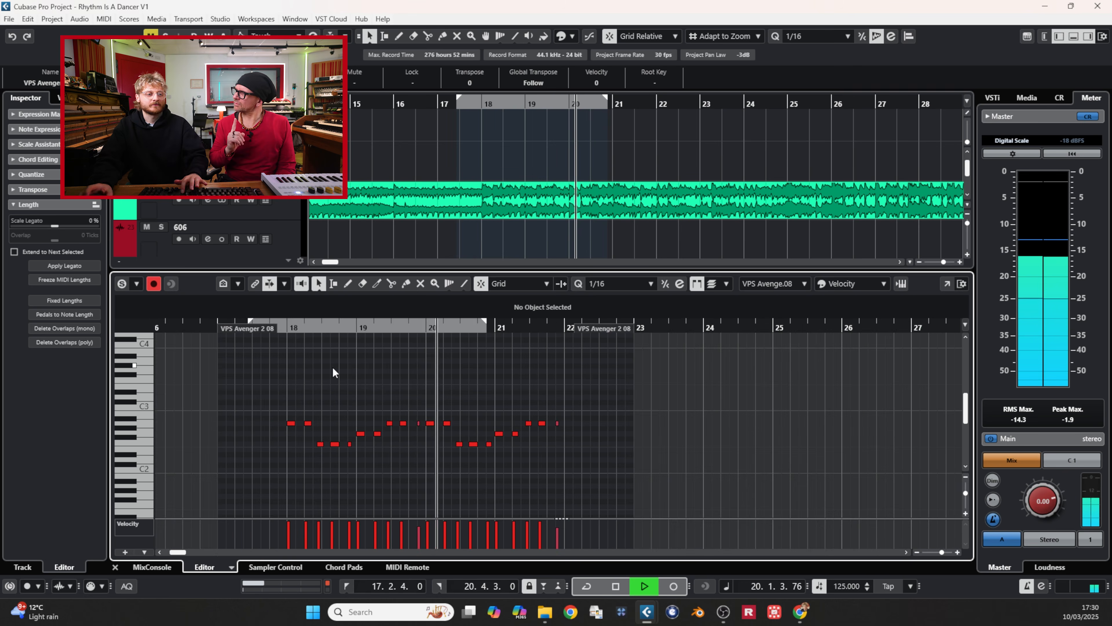
key("Return")
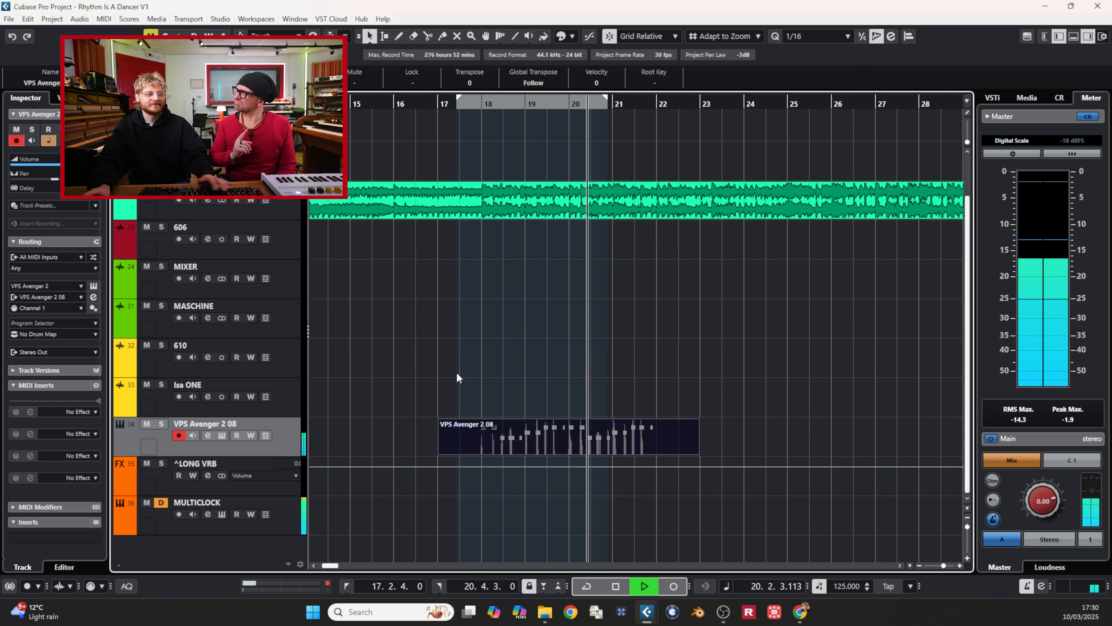
Step: Split the recorded part at bars 18 and 22 and duplicate the section between the cuts
key("3")
left_click(486, 447)
left_click(660, 445)
key("1")
left_click(617, 439)
key("ctrl+d")
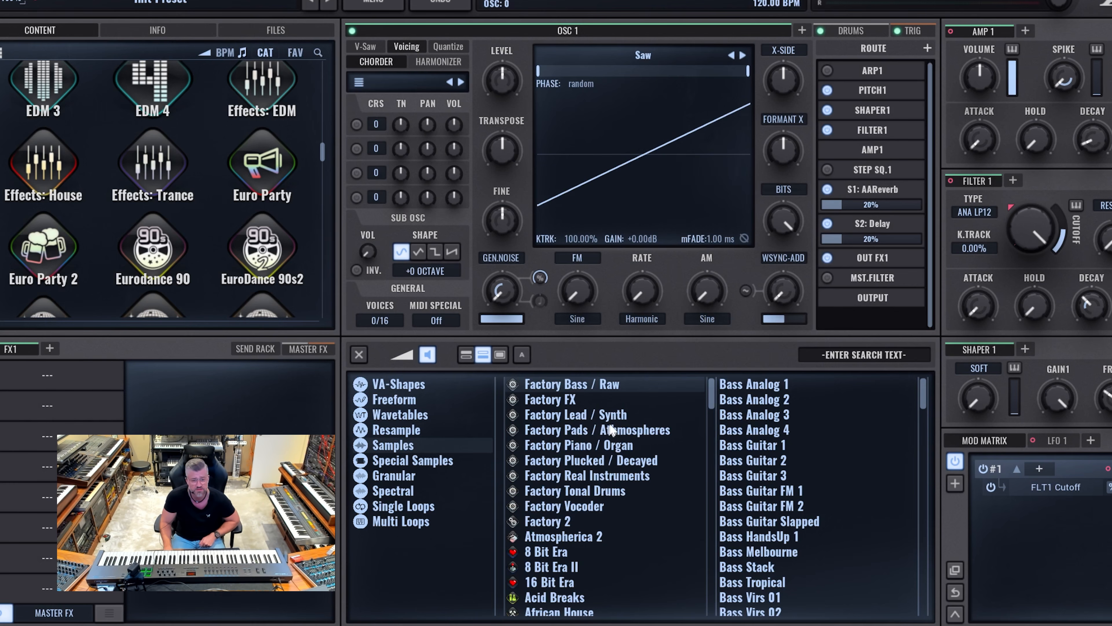
Step: Load the Strings Sustain sample from Factory Real Instruments into OSC 1 and raise its start position
left_click(600, 412)
left_click(595, 477)
scroll(811, 482, "down", 10)
scroll(788, 465, "up", 3)
left_click(776, 452)
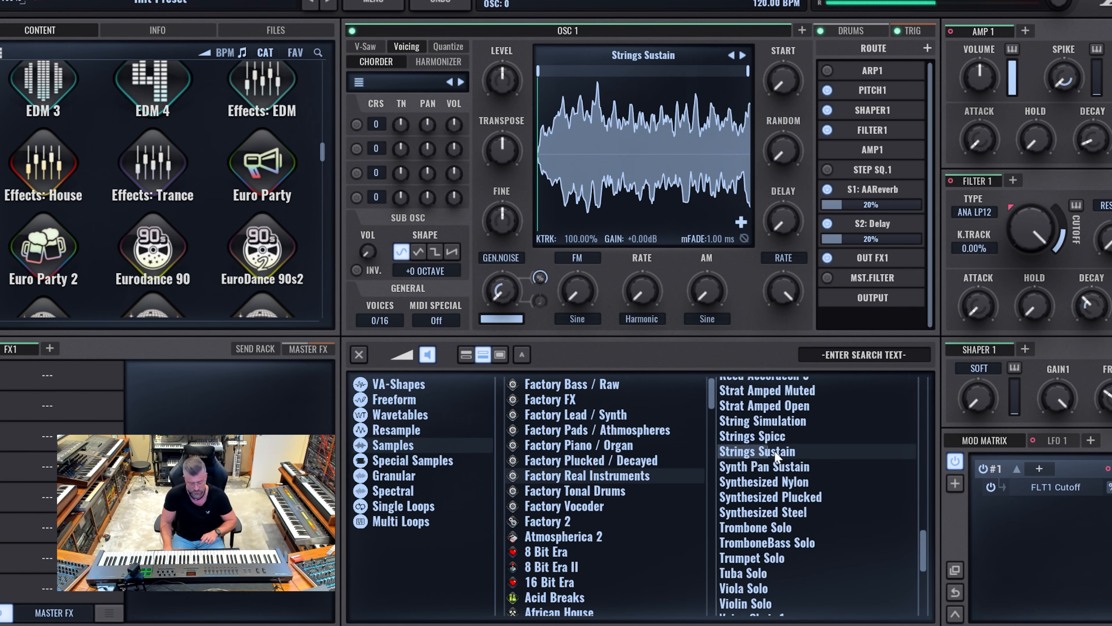
double_click(775, 452)
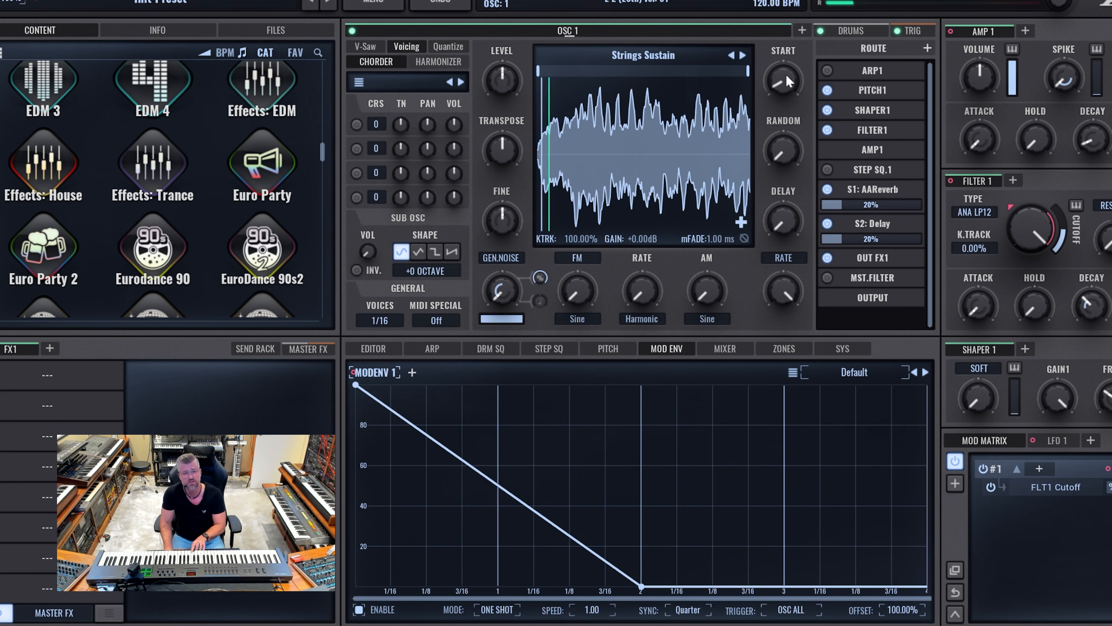
left_click_drag(780, 65, 777, 58)
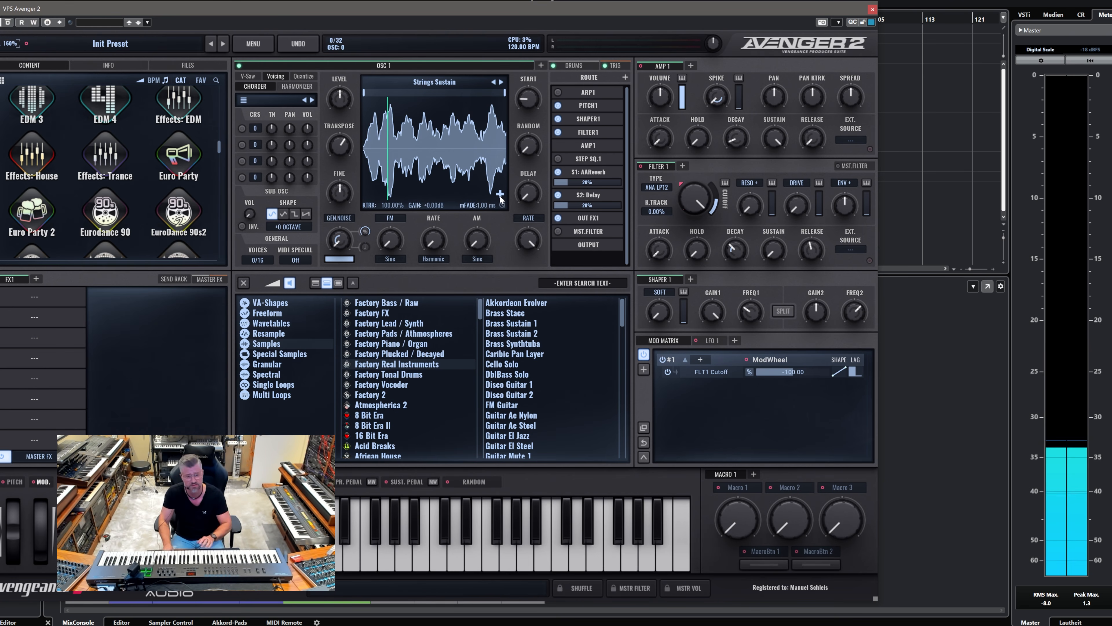
Step: Add the KNTekBrass Dry sample as a second source in OSC 1's sample stack and solo it
scroll(429, 403, "down", 10)
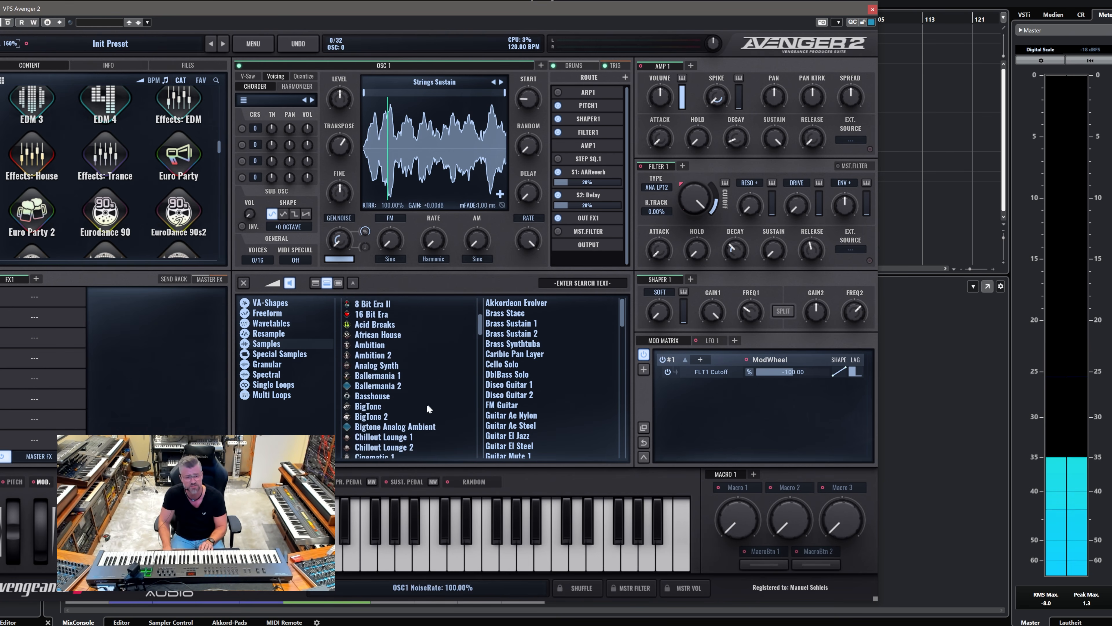
double_click(519, 364)
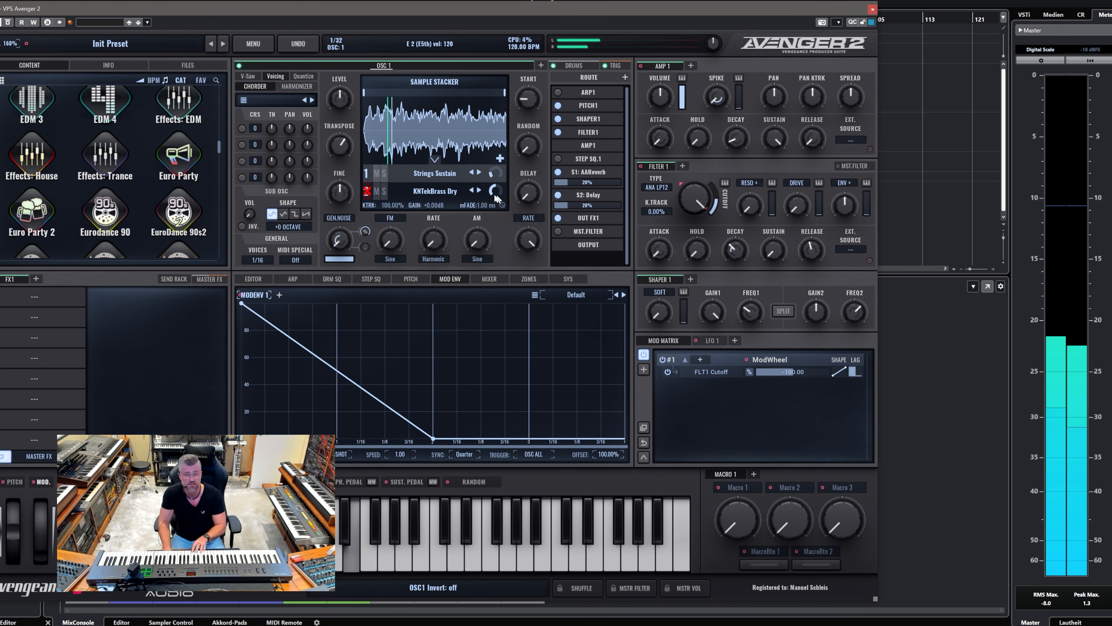
left_click(384, 191)
Step: Show slot 2 in the sample editor, turn off its start offset and unsolo the slot
left_click(257, 279)
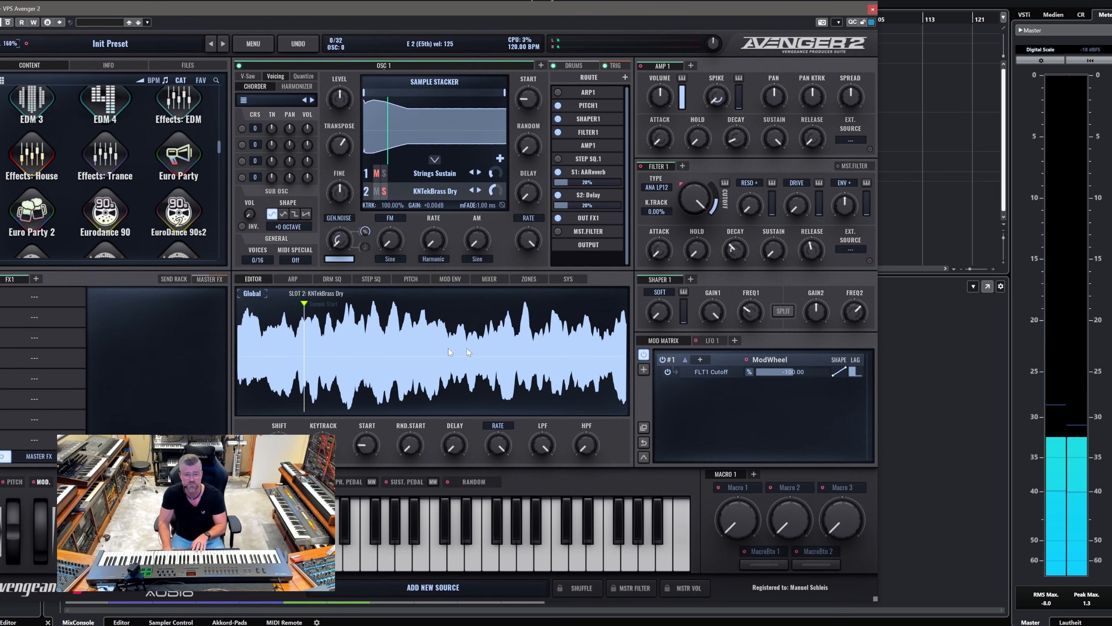
left_click(320, 293)
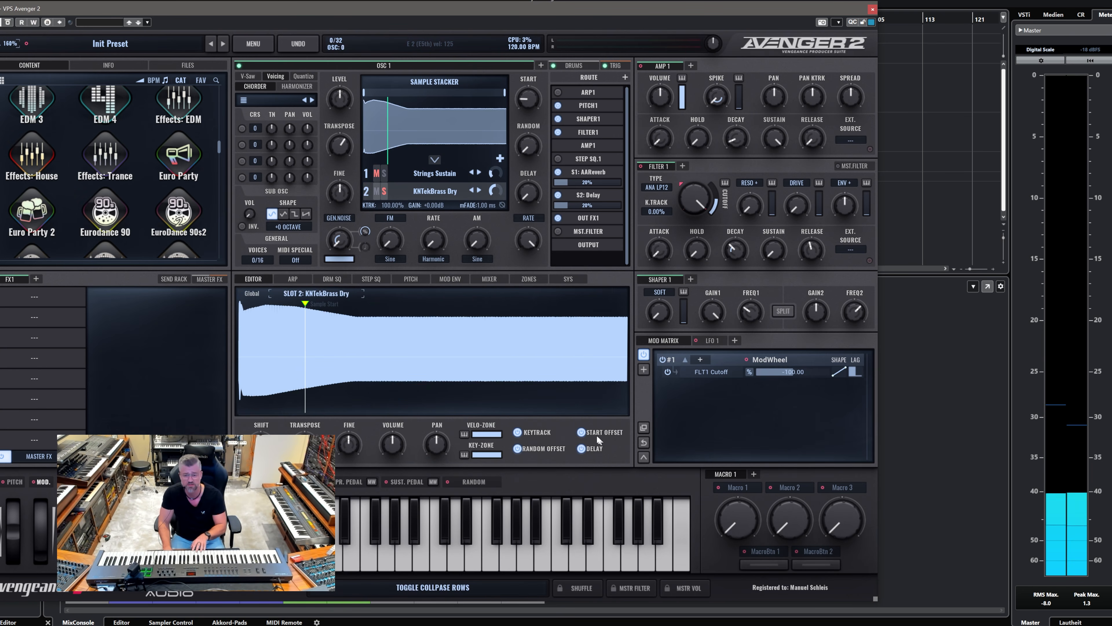
left_click(385, 191)
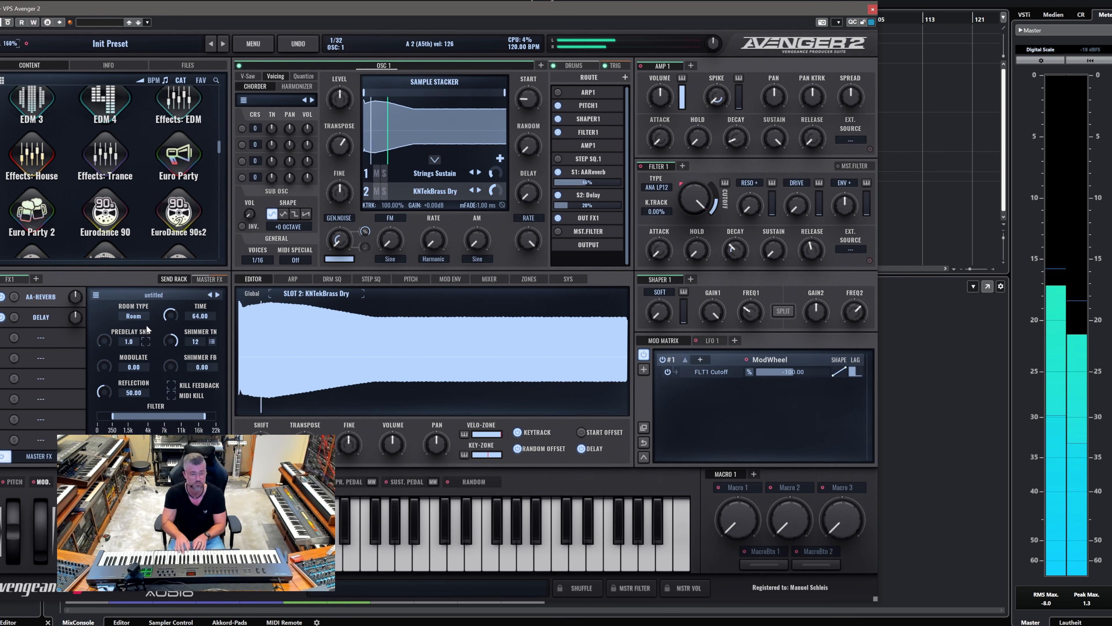
Step: Insert an Equalizer in the first FX1 slot and boost its second band
left_click(10, 279)
left_click(51, 303)
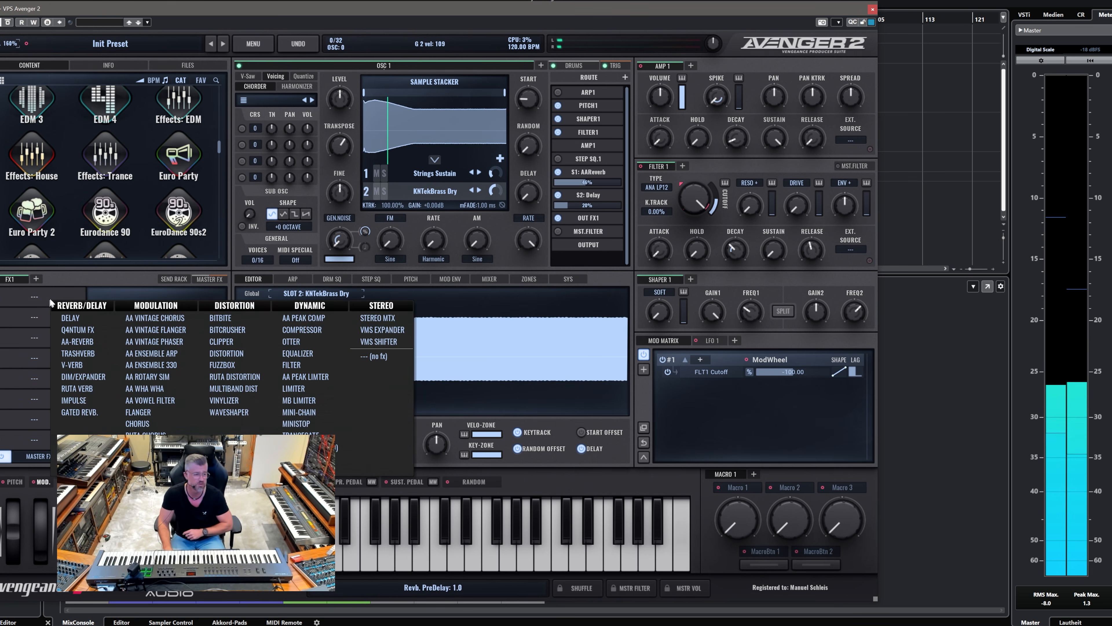
left_click(310, 354)
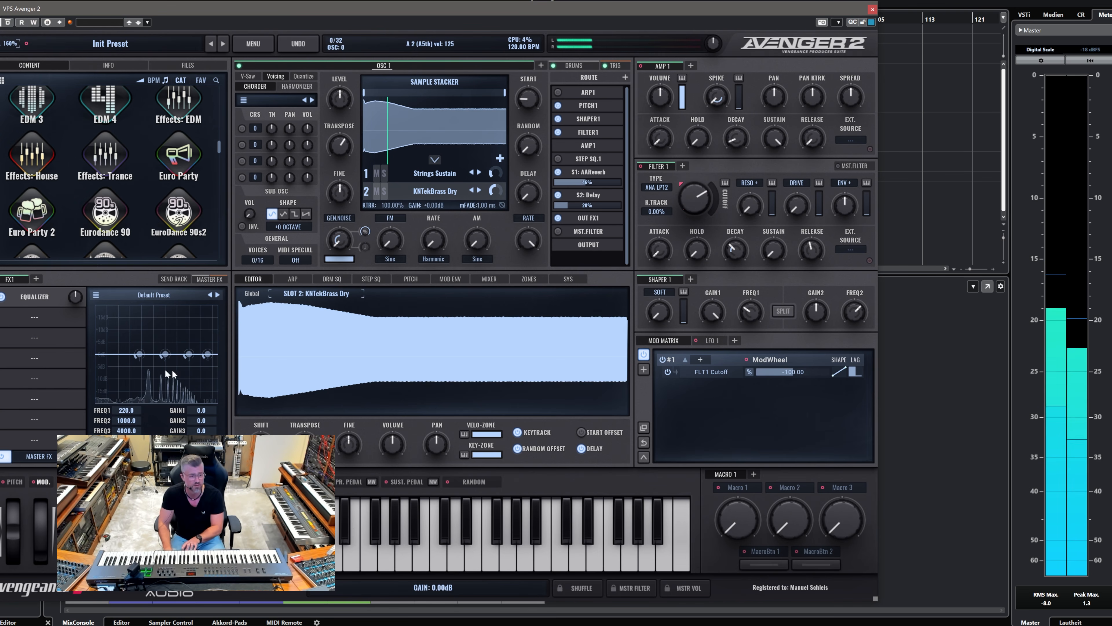
left_click_drag(163, 350, 175, 336)
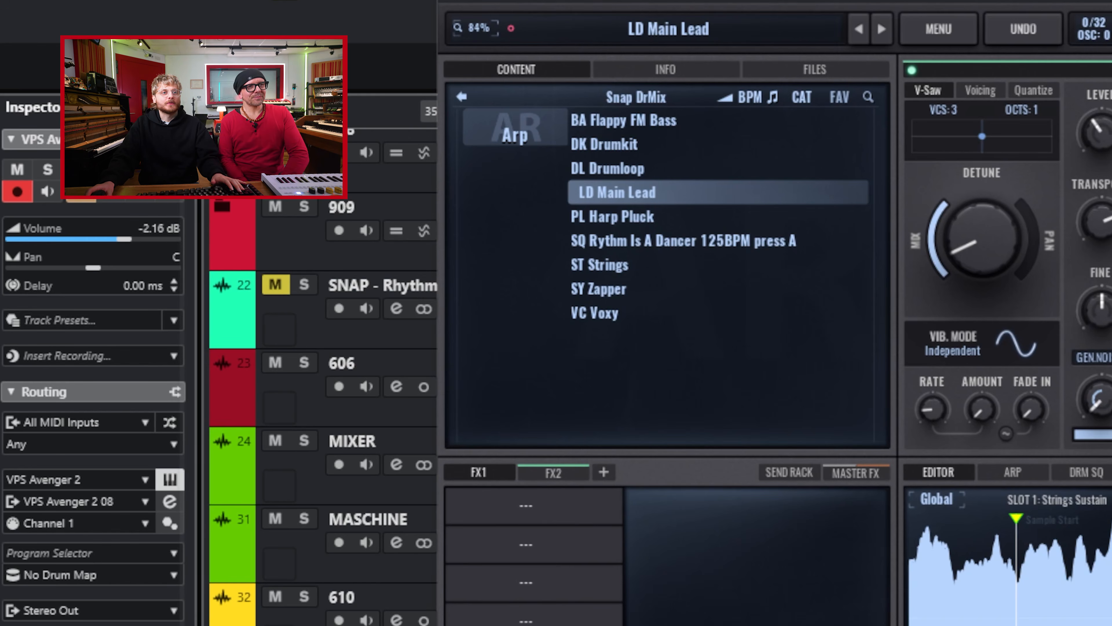
left_click_drag(701, 1, 566, 15)
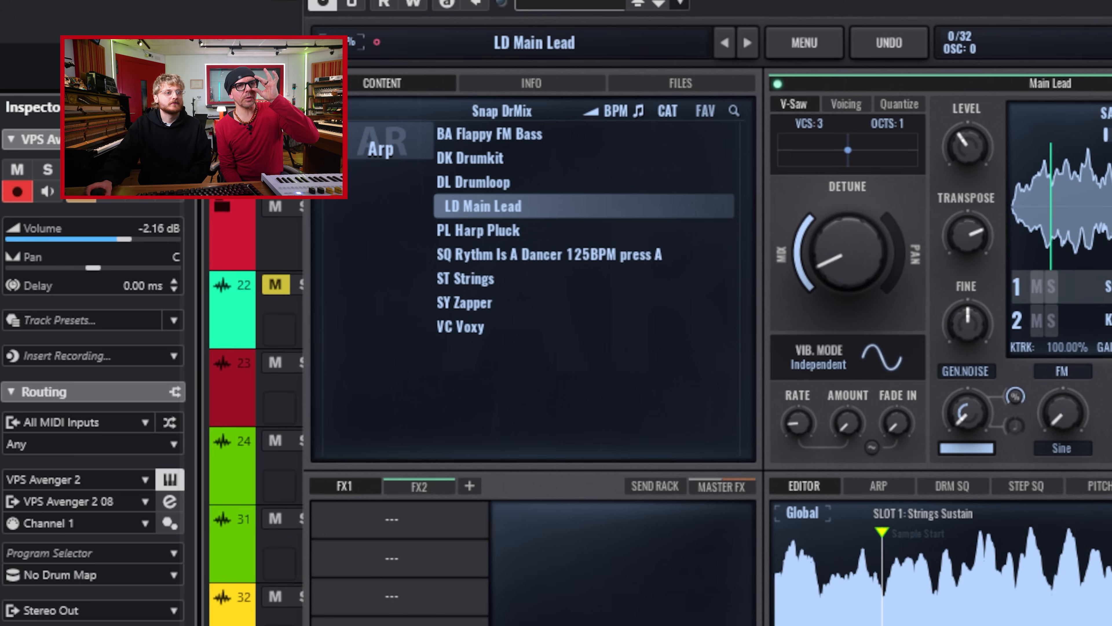
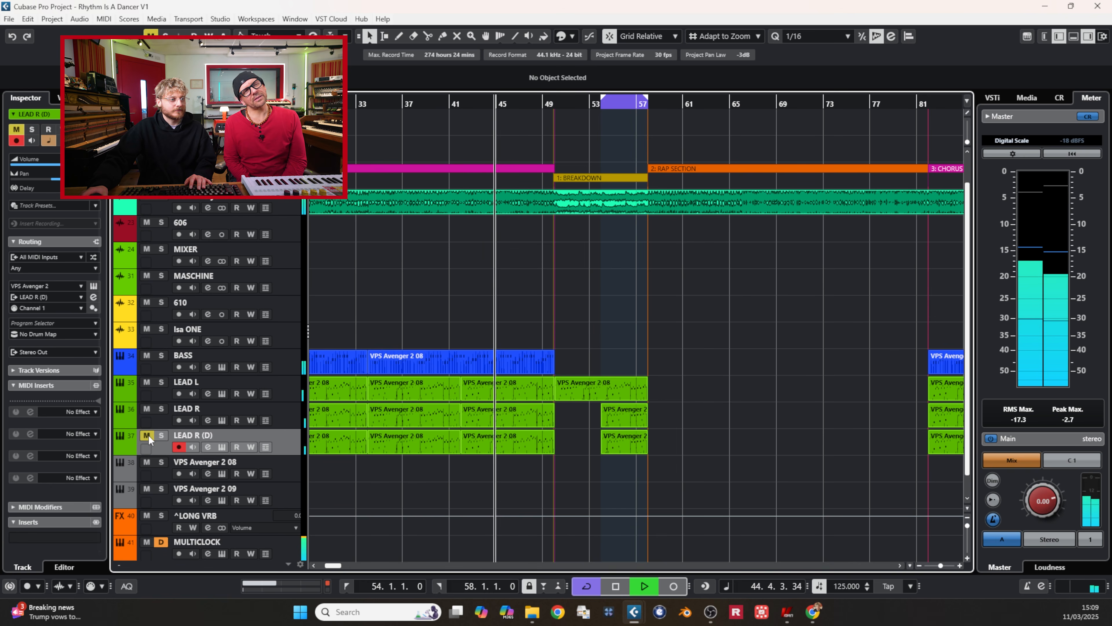
left_click(147, 435)
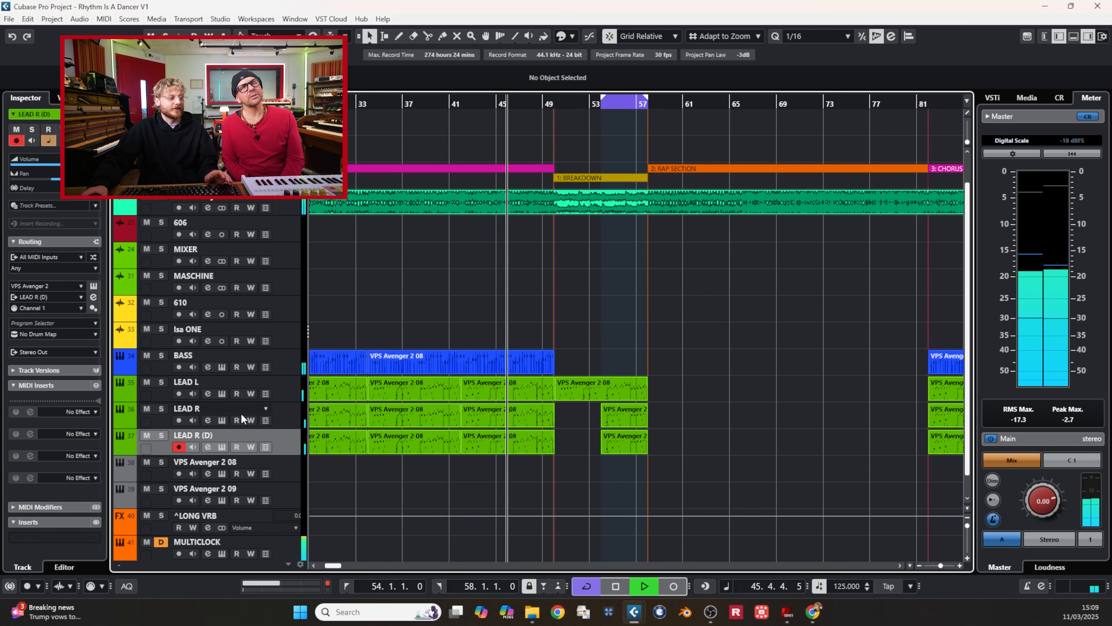
Step: Unmute the LEAD R (D) track and adjust the curve in its channel equalizer
left_click(208, 446)
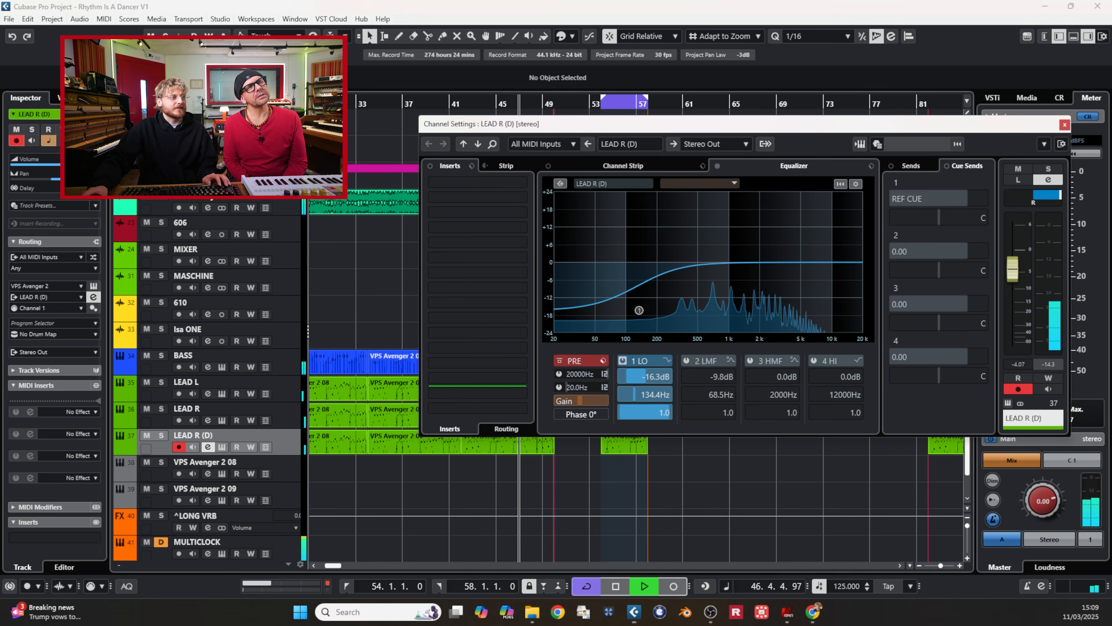
left_click_drag(822, 275, 809, 273)
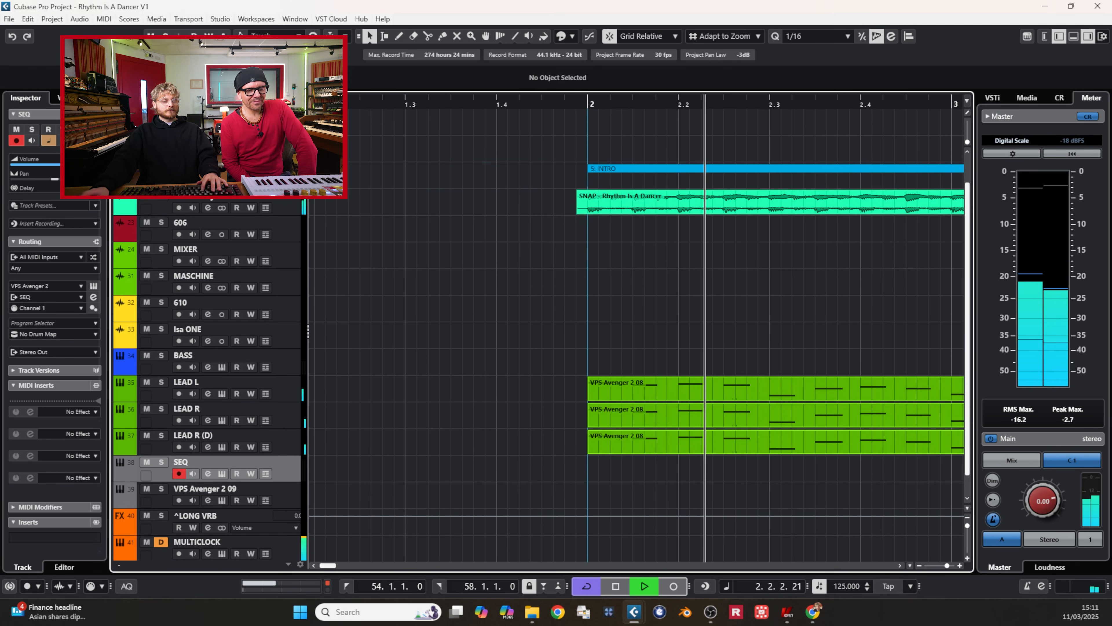
scroll(510, 263, "down", 10)
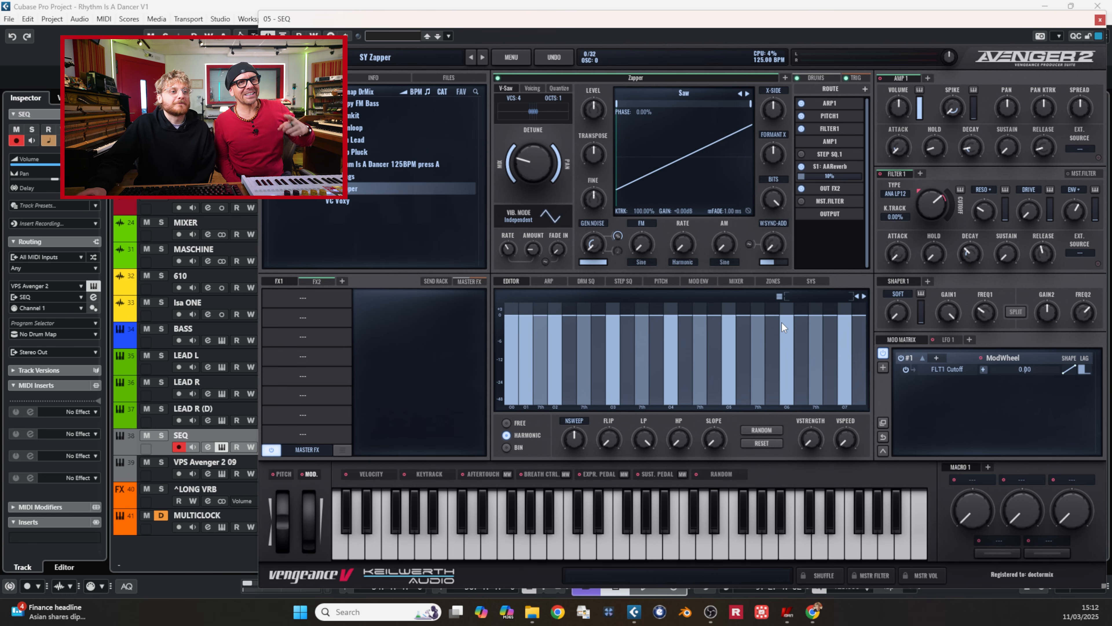
Step: Examine the SY Zapper patch's arpeggiator pattern and FX2 chain, comparing the sound with the Delay and Equalizer bypassed
left_click(549, 281)
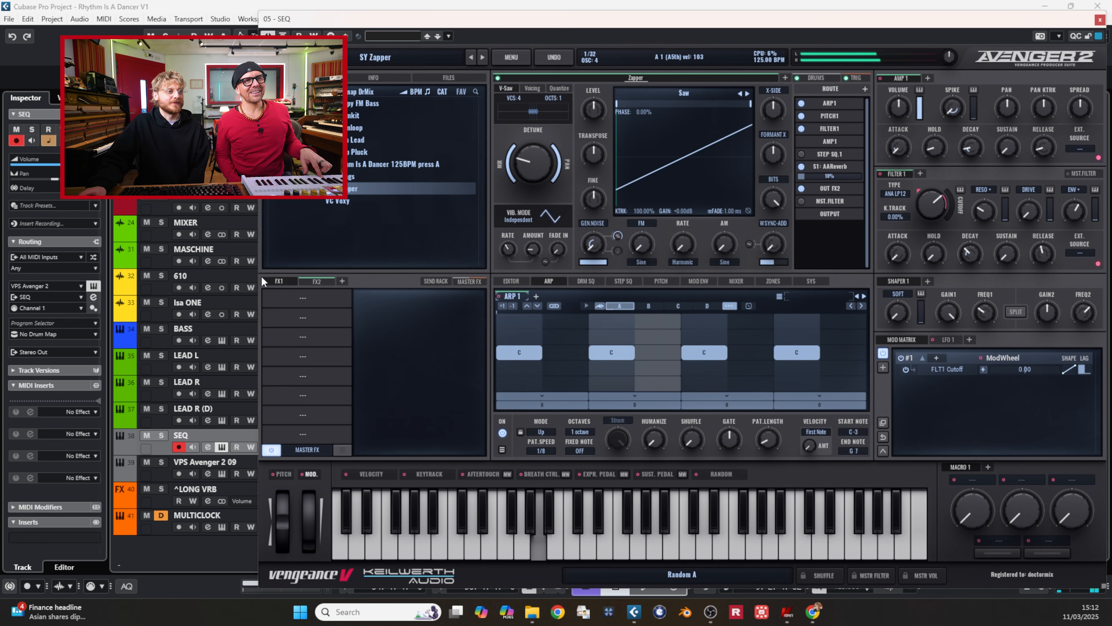
left_click(312, 281)
left_click(303, 297)
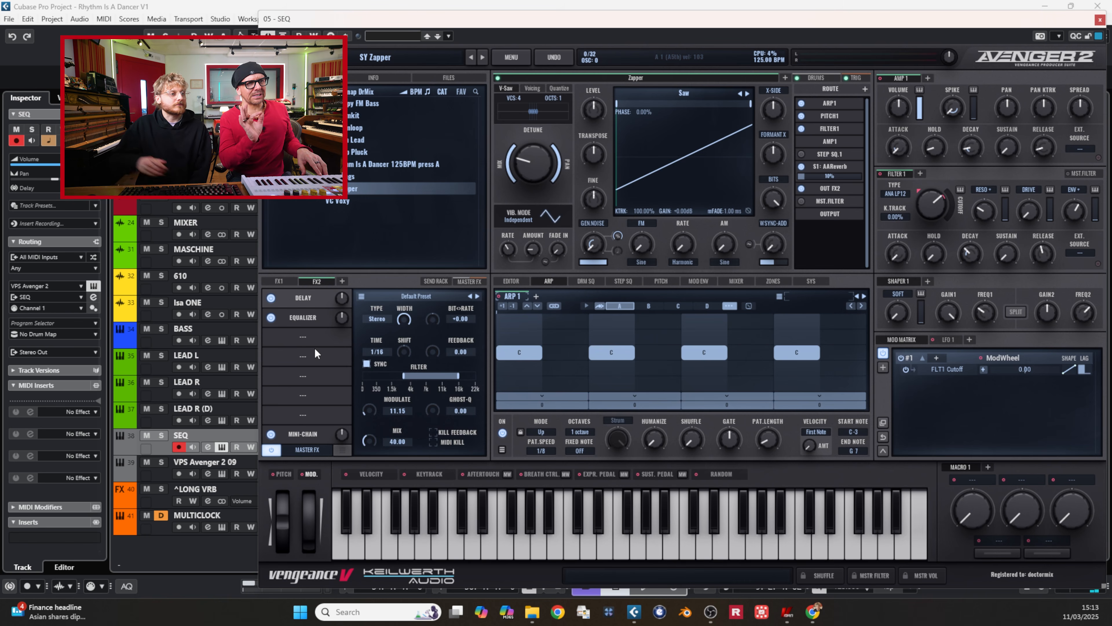
left_click(271, 298)
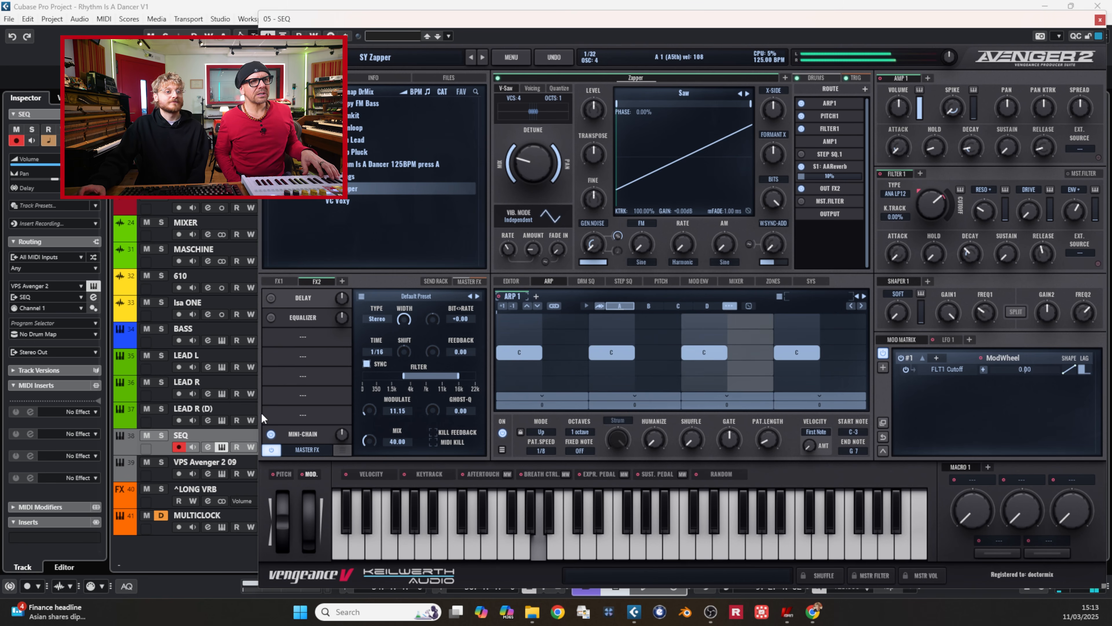
left_click(271, 318)
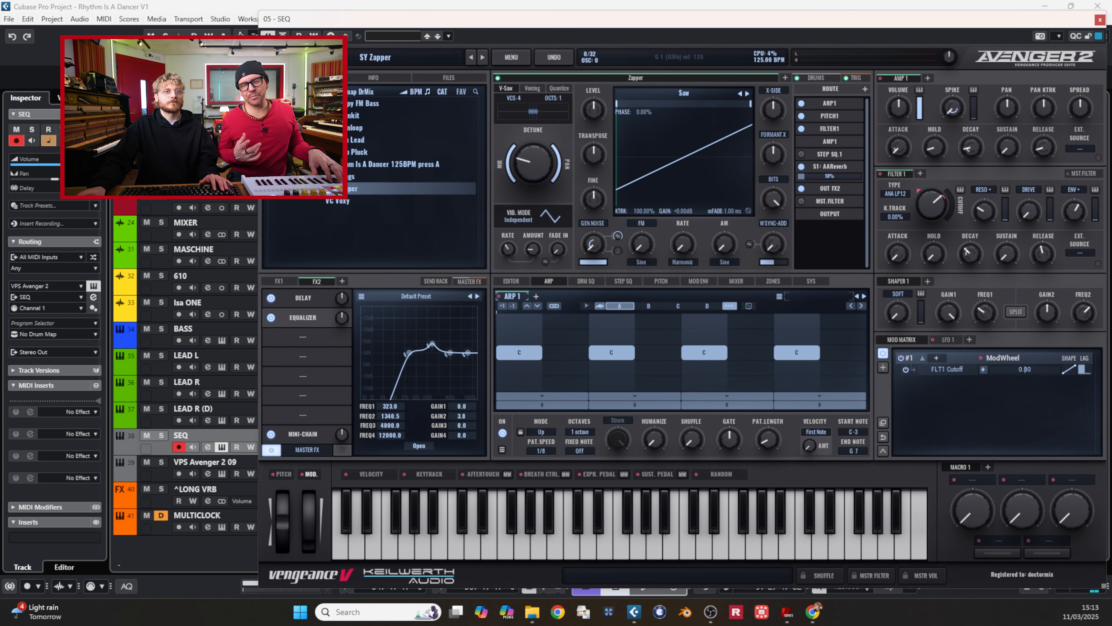
Step: Reopen the SEQ track's instrument, show its master effects and lower the Filter 1 resonance
left_click(1100, 20)
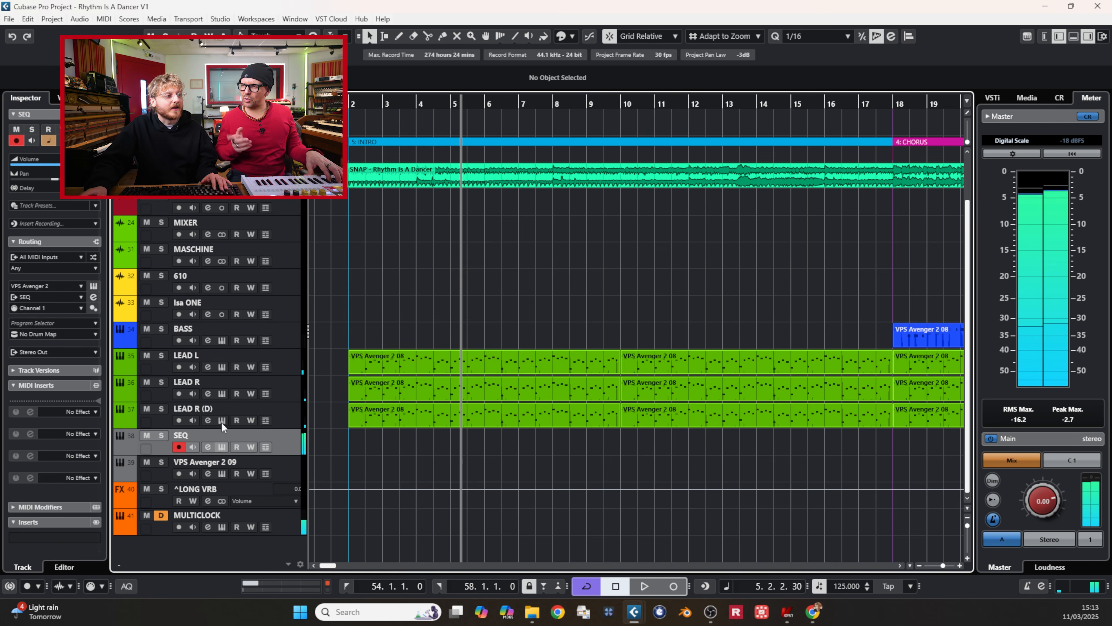
left_click(222, 448)
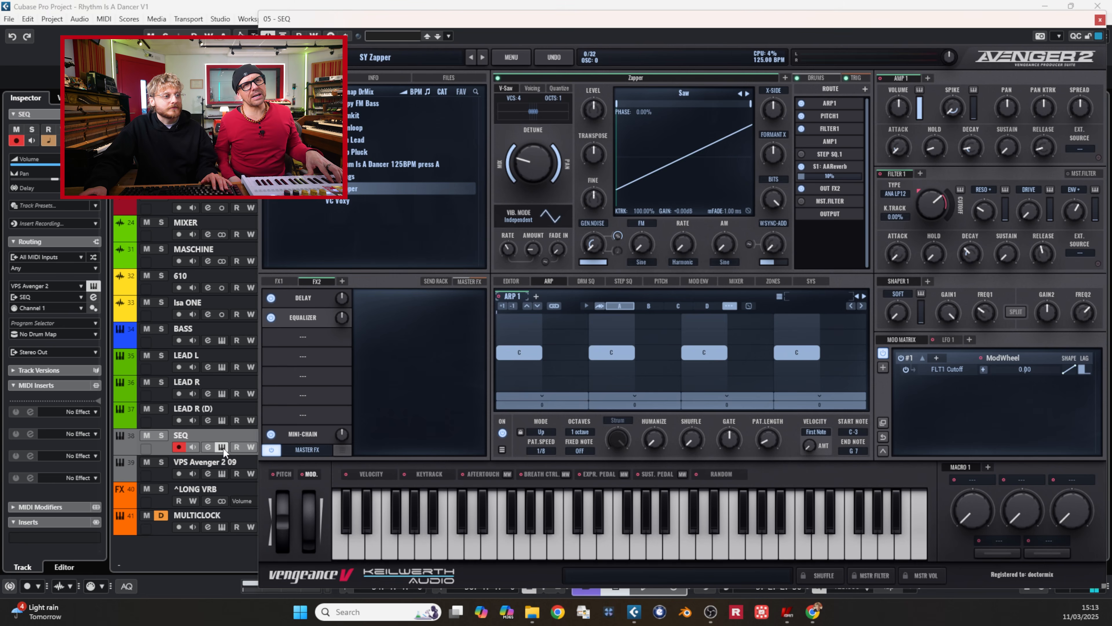
left_click(466, 280)
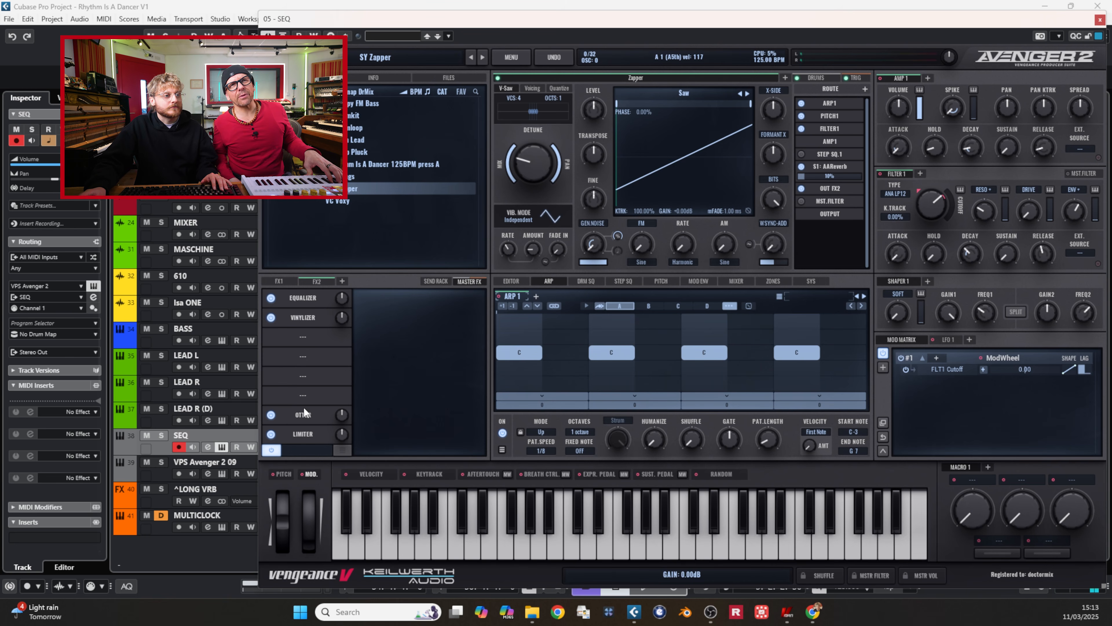
left_click_drag(985, 212, 987, 241)
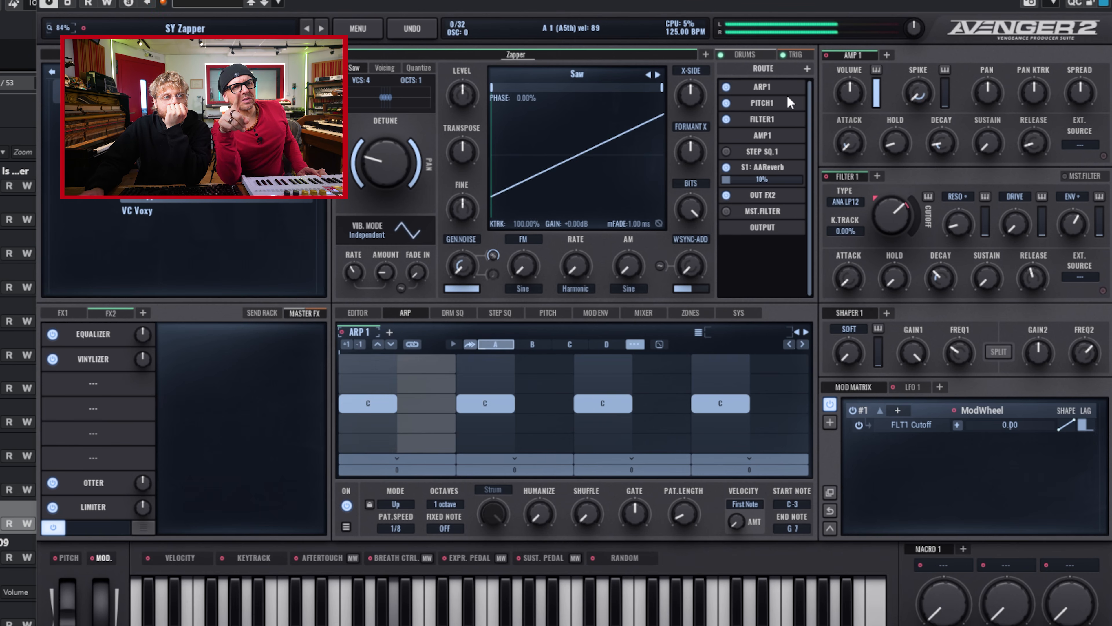
Step: Compare the patch with ARP1 bypassed in the routing and show its modulation envelopes
left_click(726, 88)
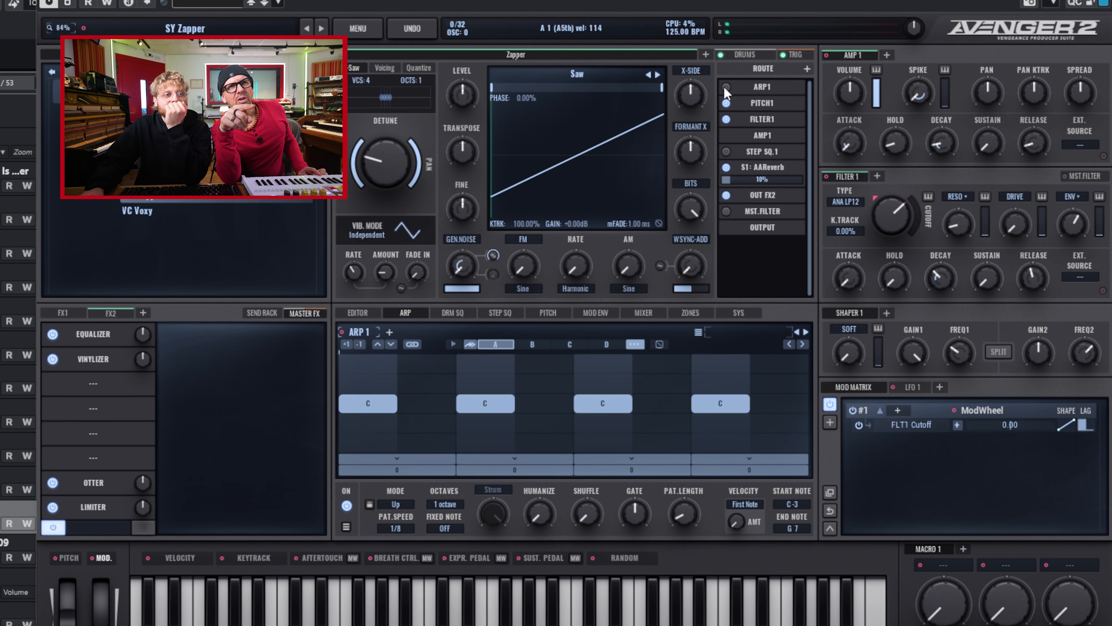
left_click(606, 312)
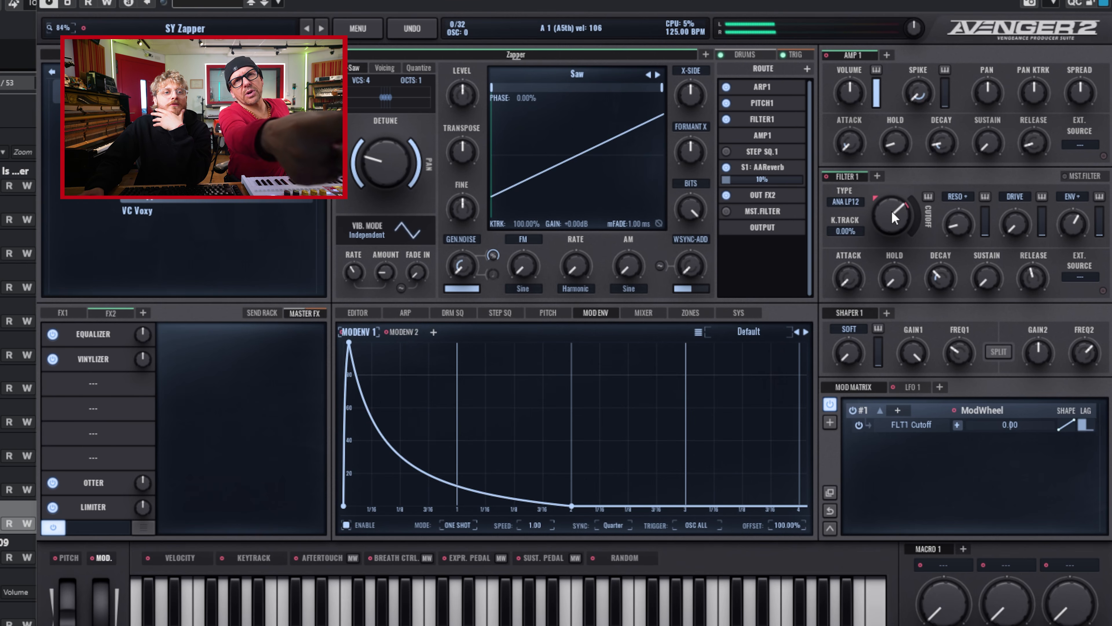
Step: Shorten the Filter 1 envelope's decay, release and hold, and adjust the release and hold of Amp 1
left_click_drag(933, 277, 1059, 323)
left_click_drag(941, 280, 942, 277)
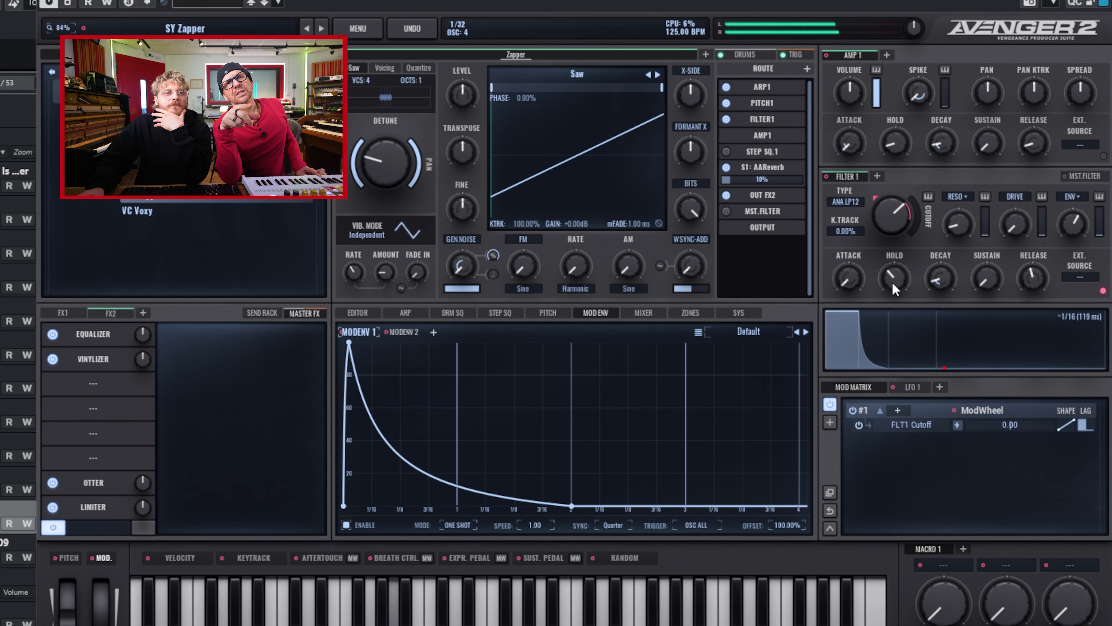
left_click_drag(1033, 277, 1035, 311)
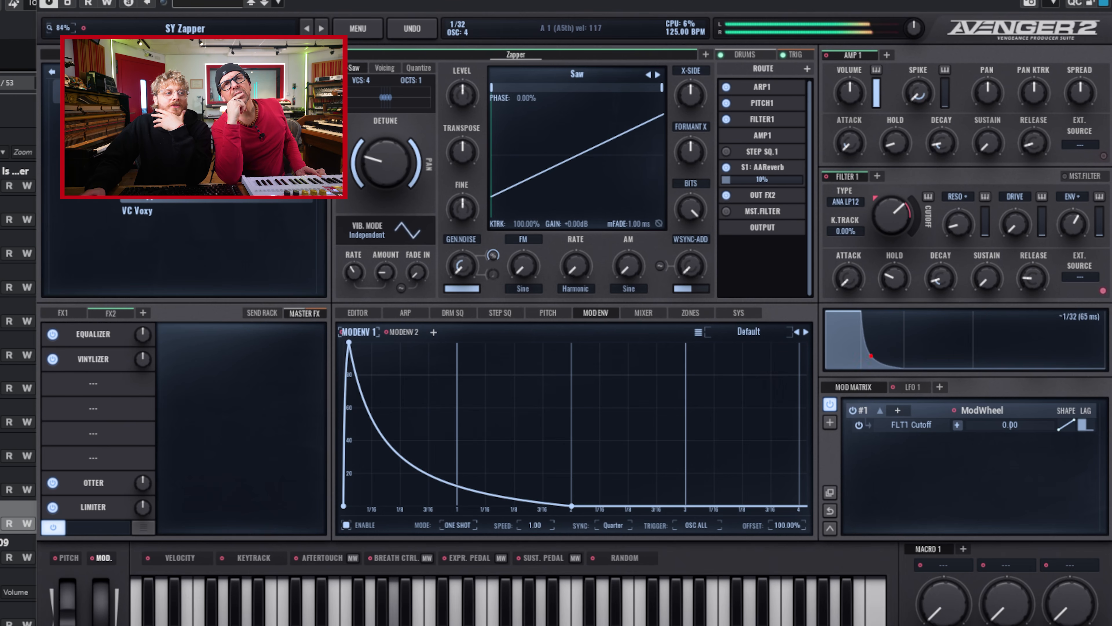
left_click(72, 313)
left_click(95, 314)
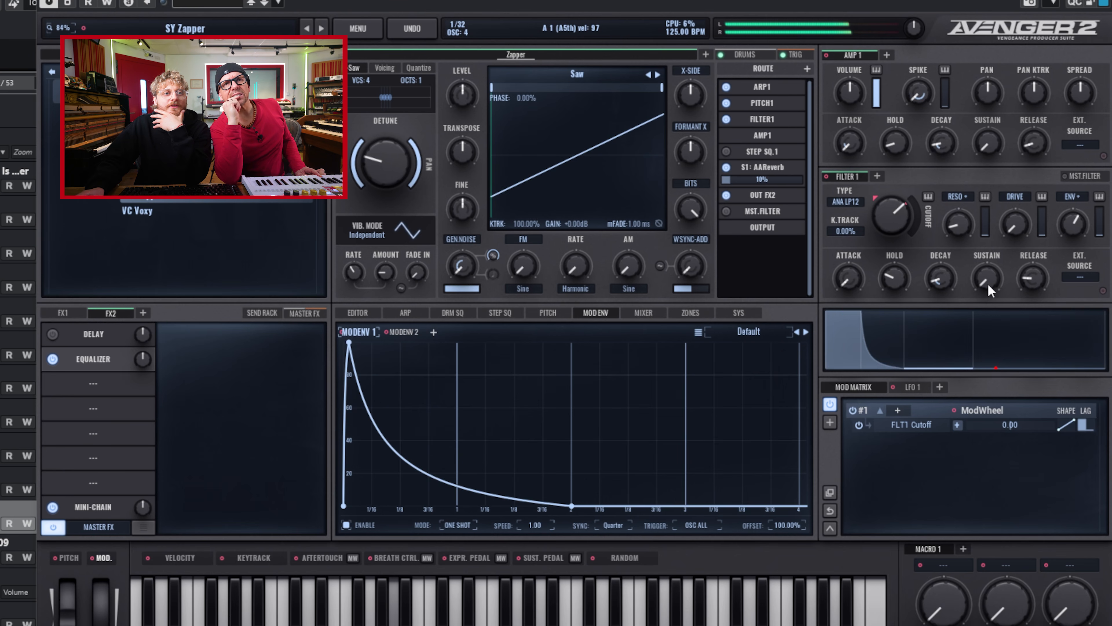
left_click_drag(896, 276, 896, 283)
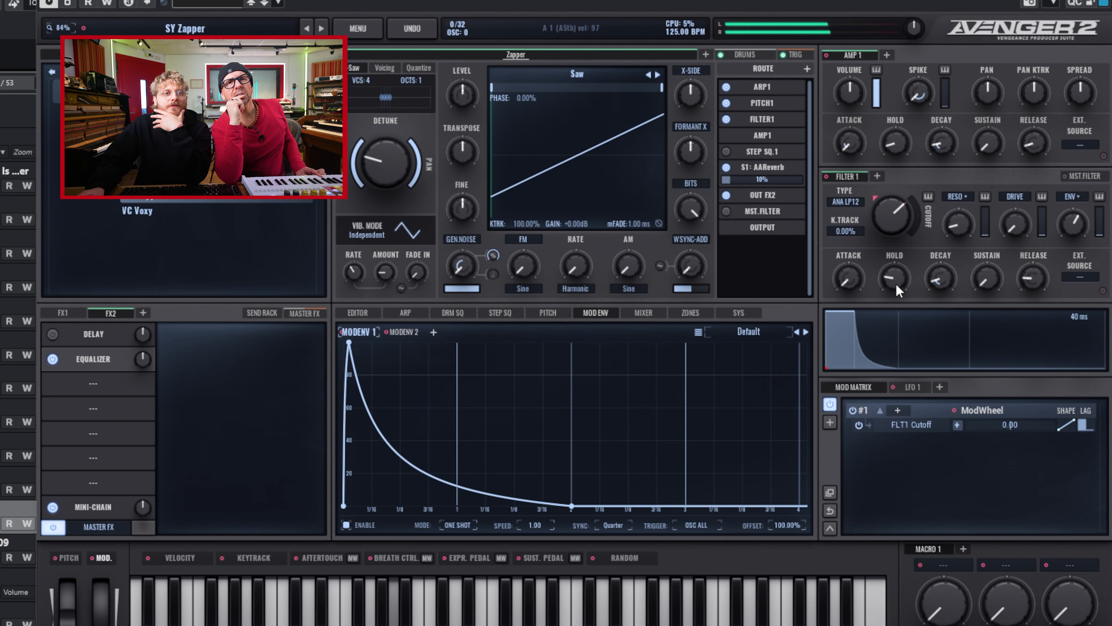
left_click_drag(1045, 143, 1040, 139)
mouse_move(901, 136)
left_mouse_down()
mouse_move(908, 123)
mouse_move(915, 141)
left_mouse_up()
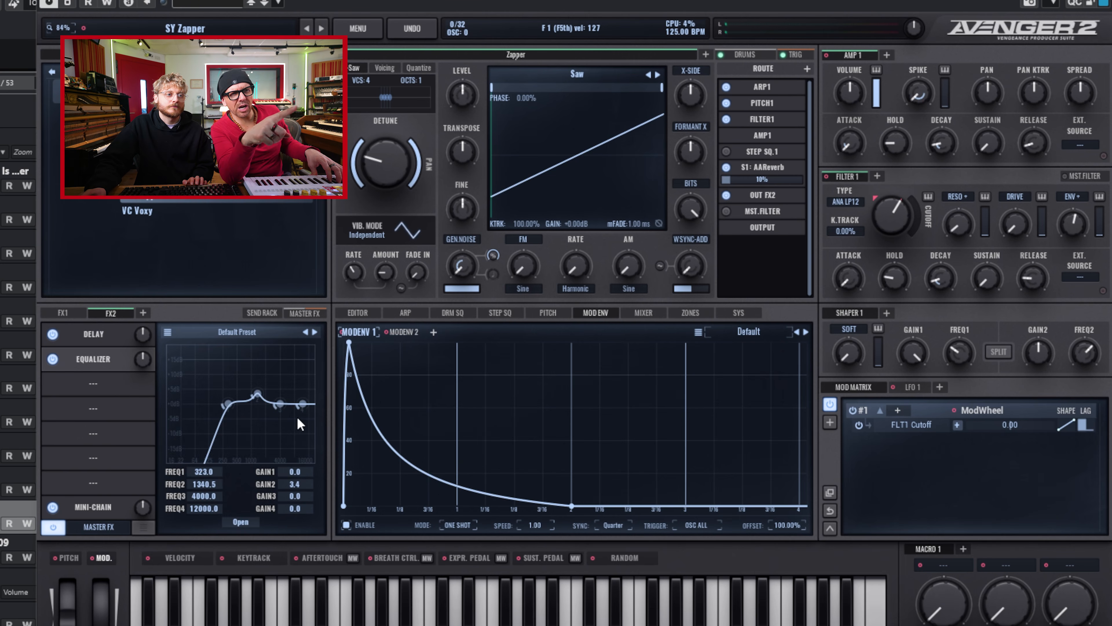
Step: Shift the FX2 Equalizer's lowest band down, set the Delay mix to about 19.76 and adjust the oscillator's detune
left_click_drag(228, 407, 220, 412)
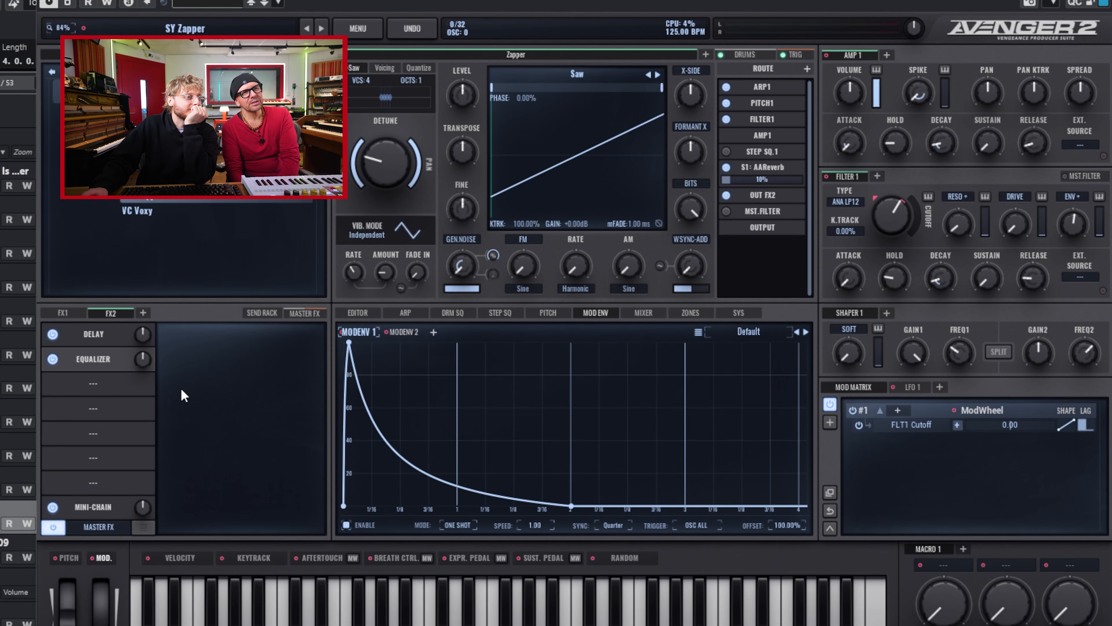
left_click(104, 336)
left_click_drag(174, 520, 176, 513)
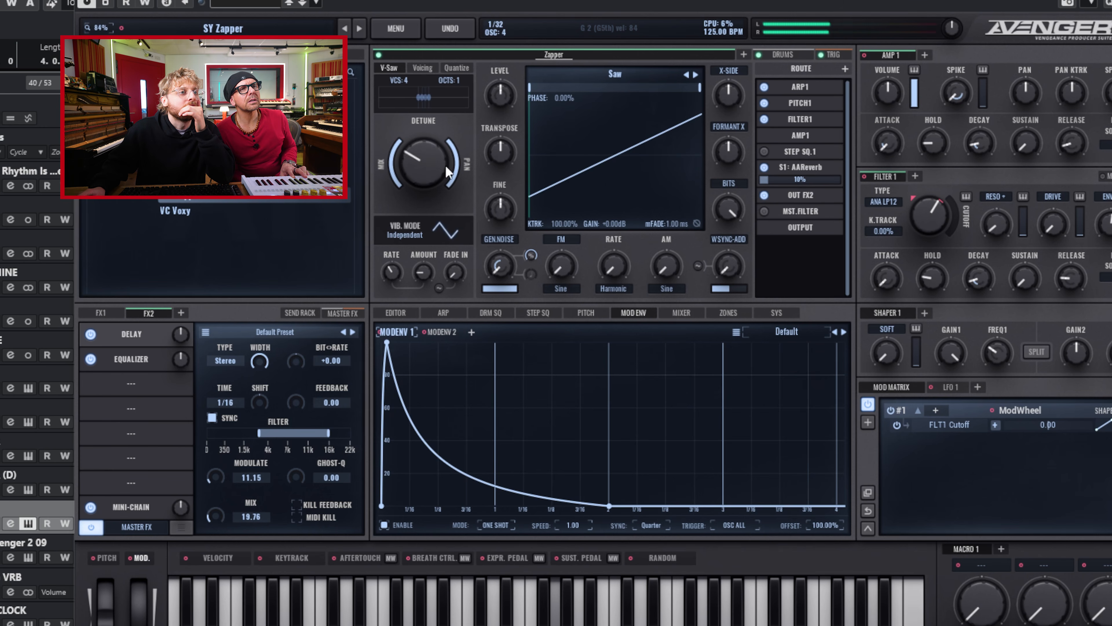
left_click_drag(451, 168, 450, 162)
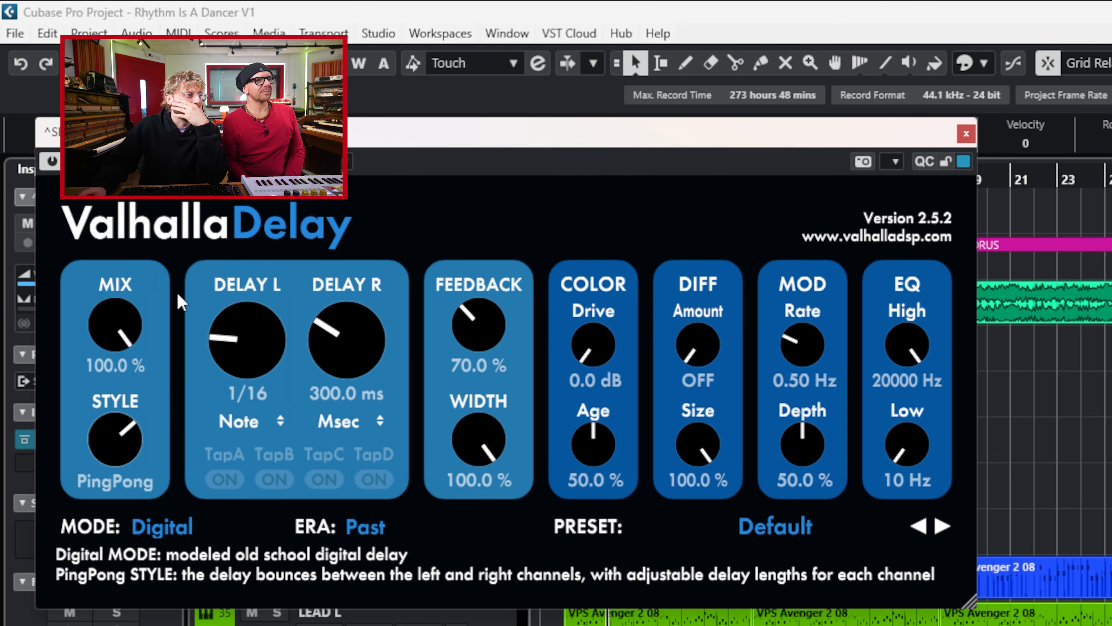
Step: Sync ValhallaDelay's right delay to a 1/16 note and adjust the ^SEQ DLY channel's fader level
left_click(330, 427)
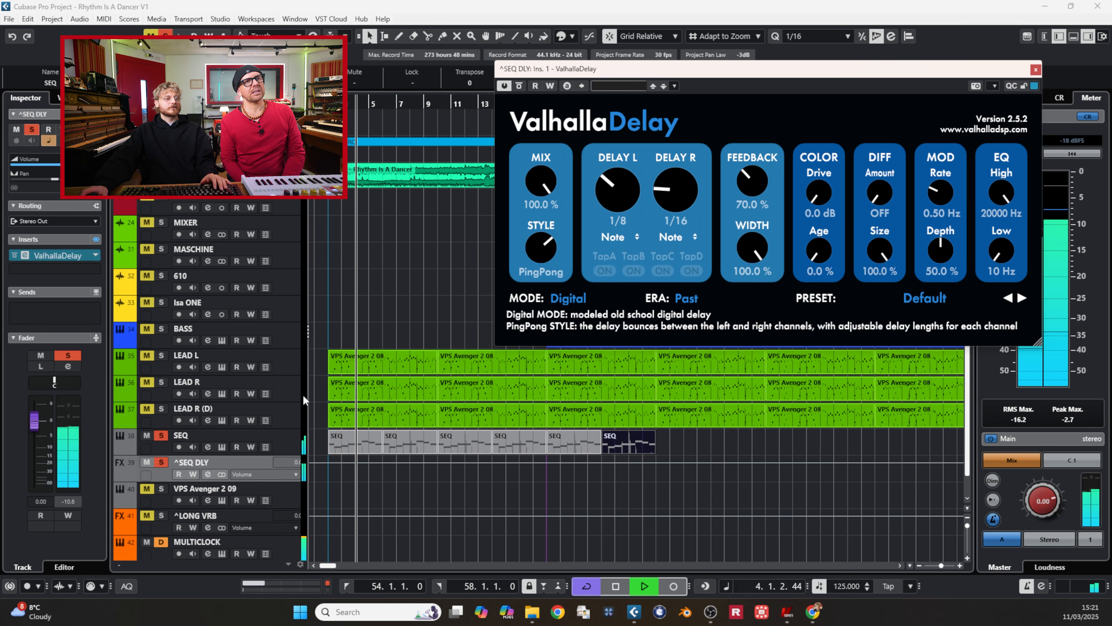
left_click_drag(41, 421, 46, 433)
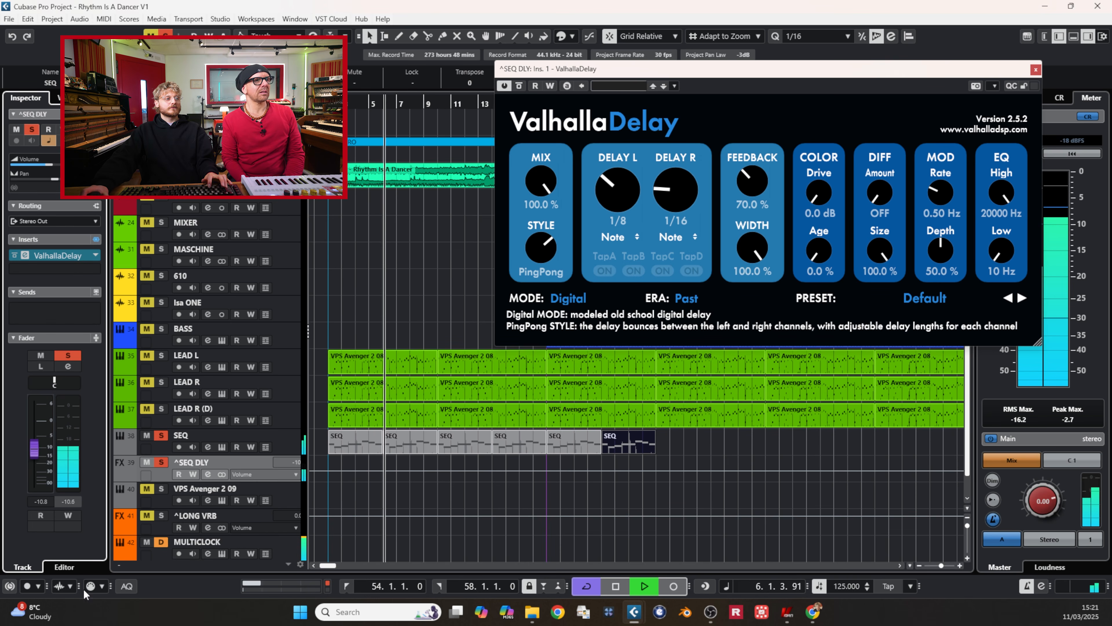
left_click_drag(28, 440, 49, 422)
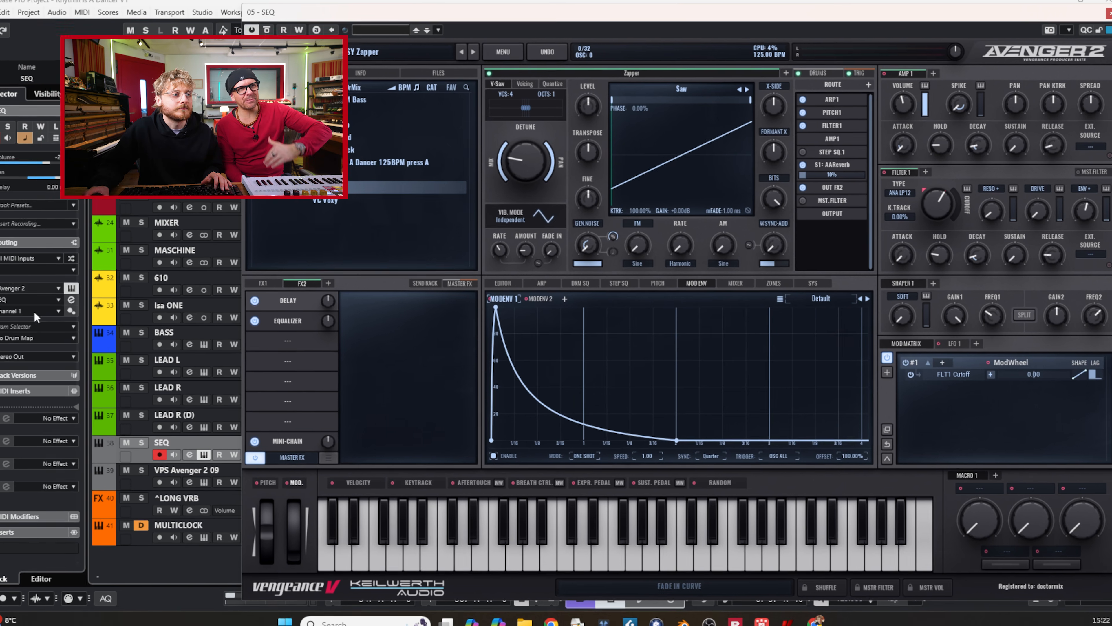
Step: Raise the mix of the Delay in the SEQ instrument's FX2 chain and choose another delay type
left_click(322, 299)
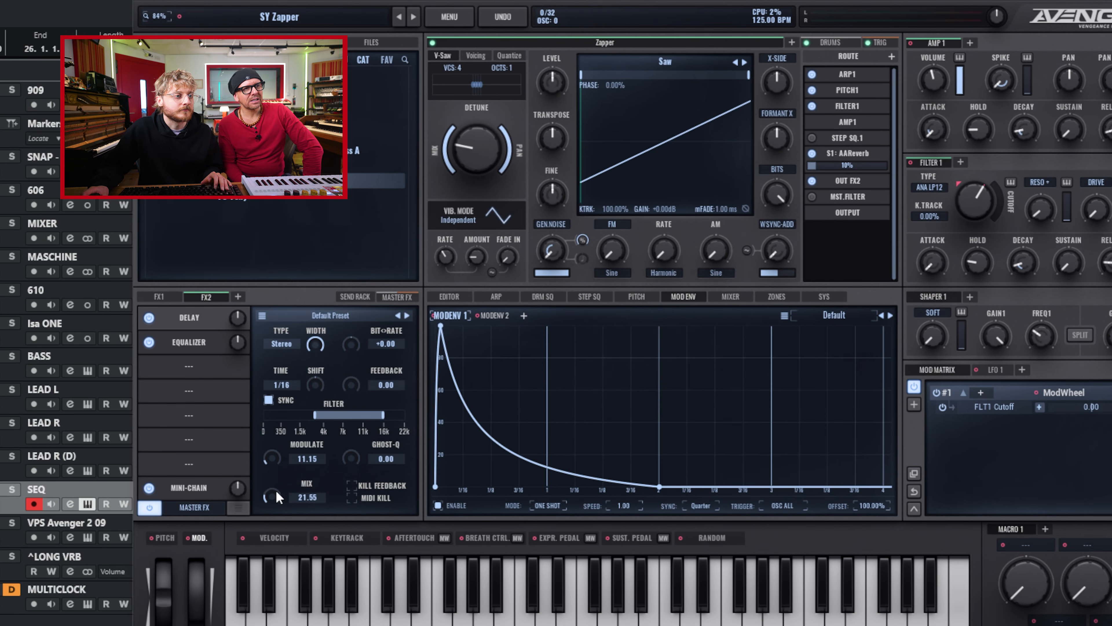
left_click(87, 504)
left_click(87, 503)
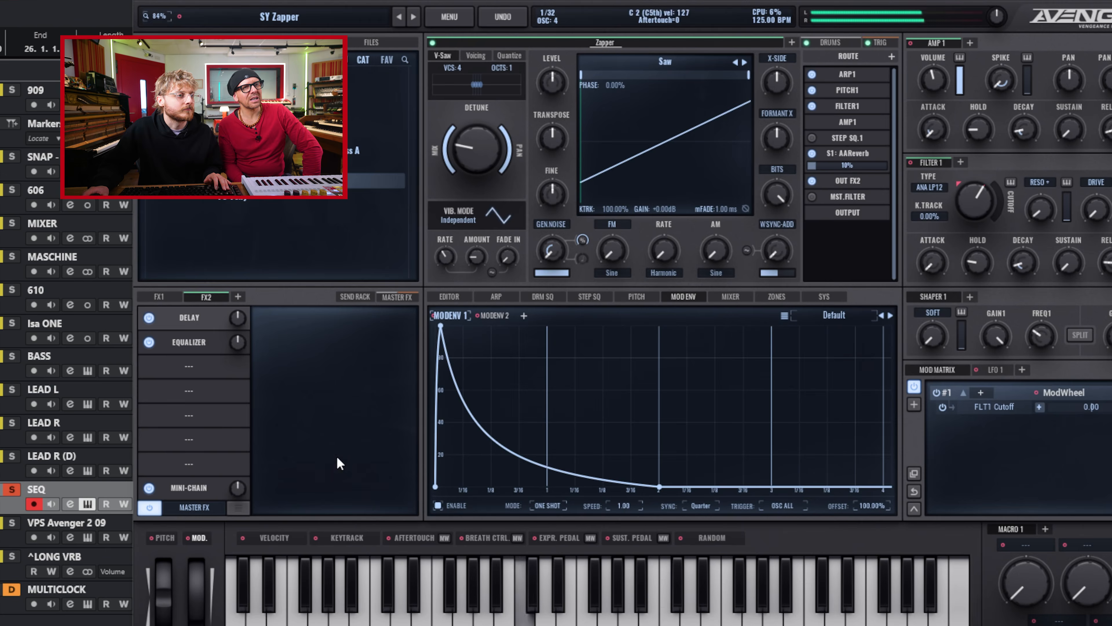
left_click(194, 320)
left_click_drag(277, 496, 279, 482)
left_click(281, 344)
left_click(293, 398)
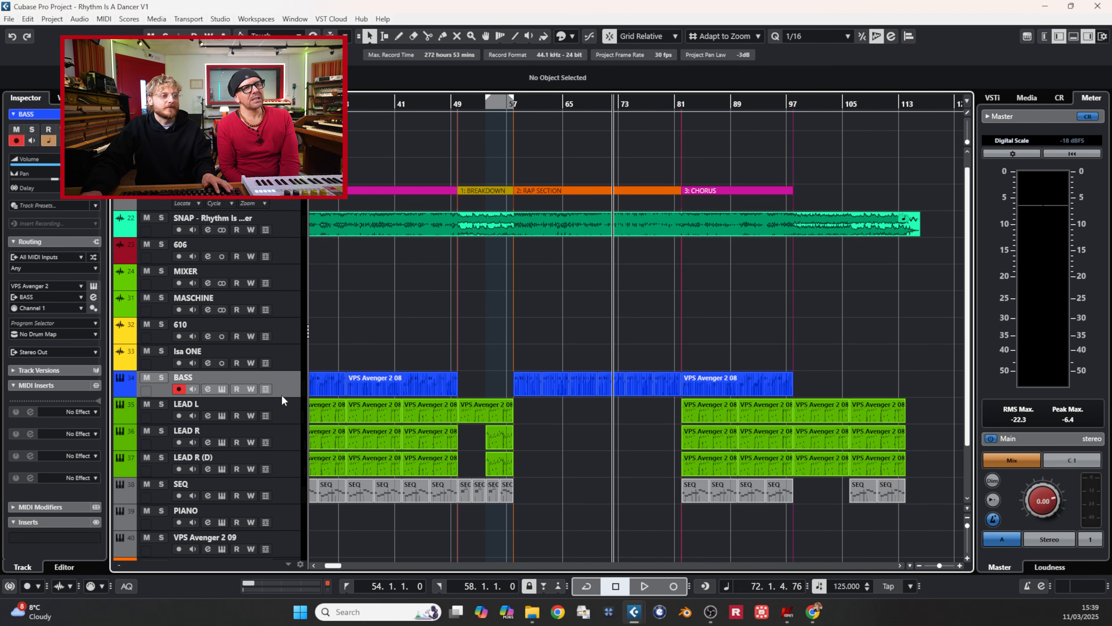
Step: Duplicate the BASS track as BASS (D), open its Avenger instrument and solo the duplicate
key("ctrl+d")
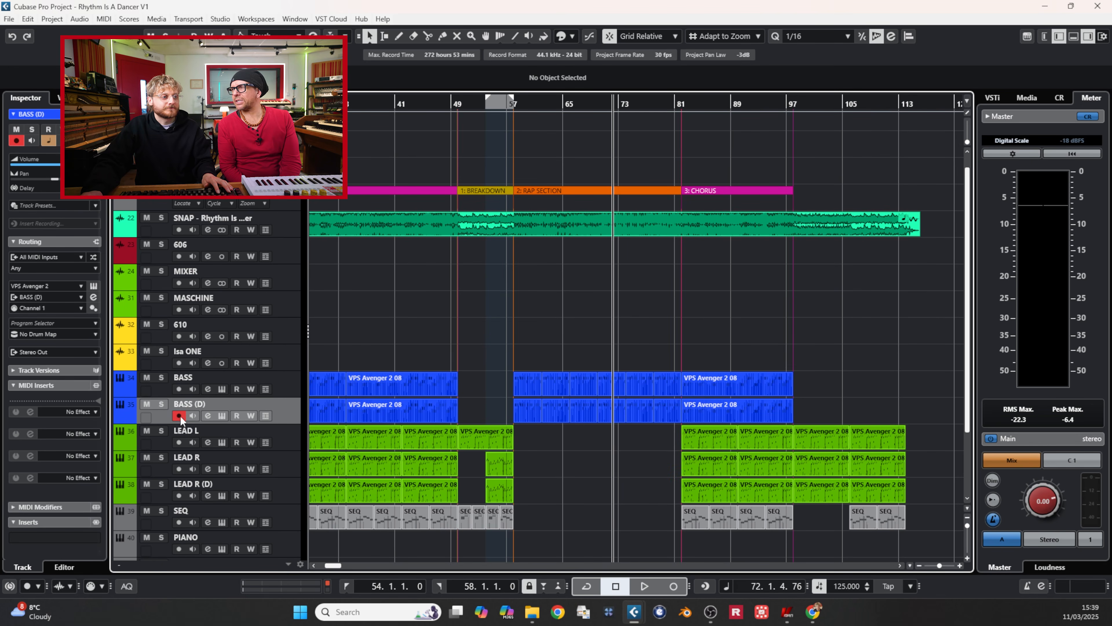
left_click(222, 415)
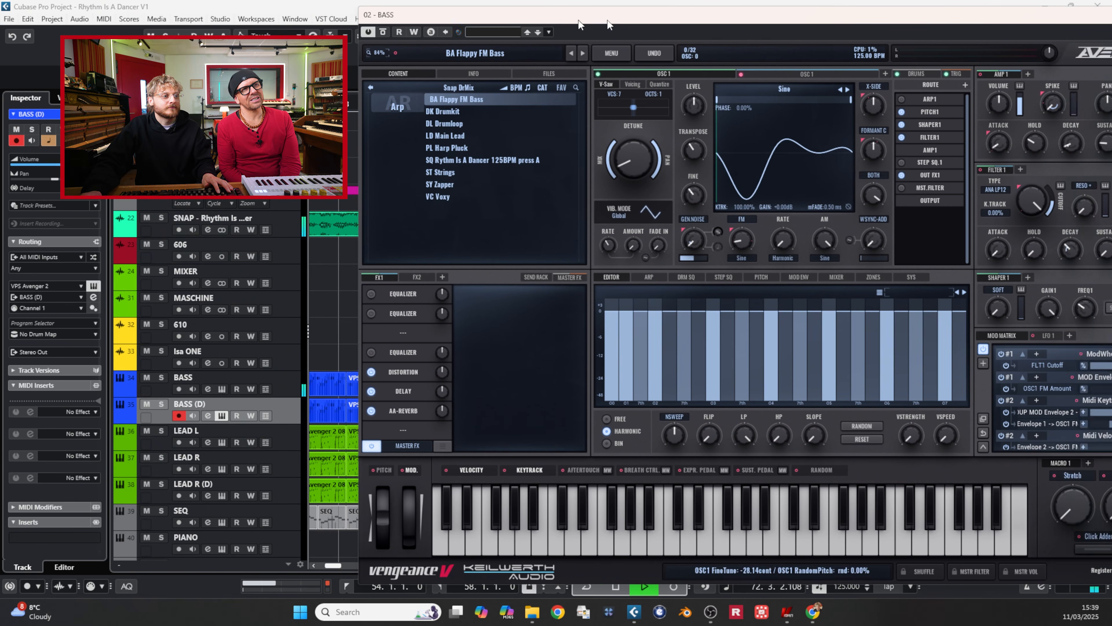
key("s")
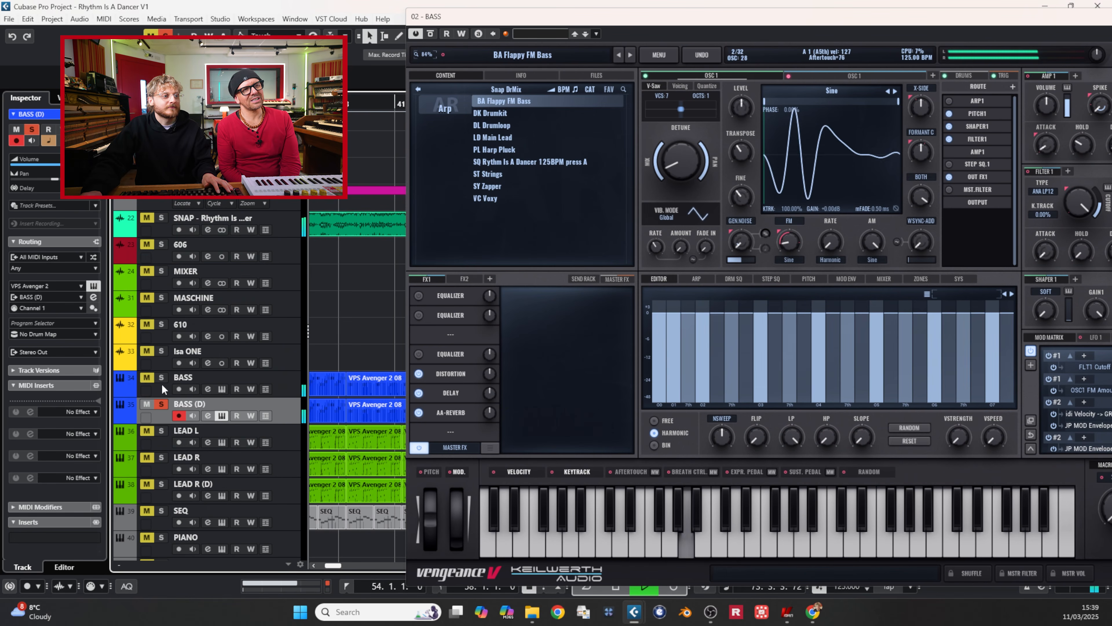
left_click_drag(553, 18, 405, 8)
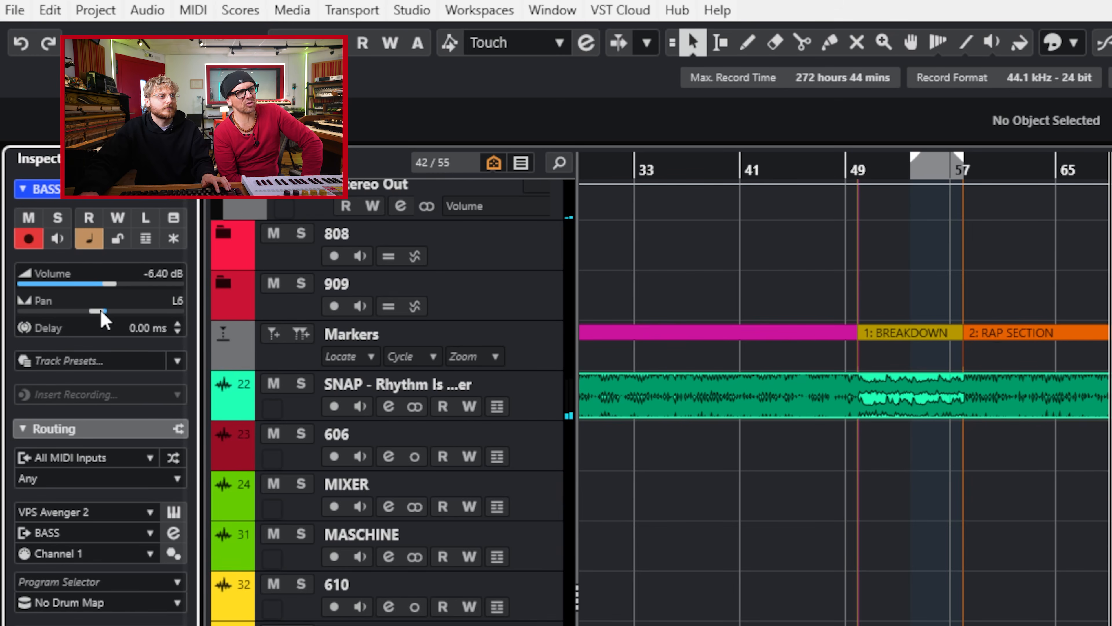
left_click_drag(101, 312, 132, 324)
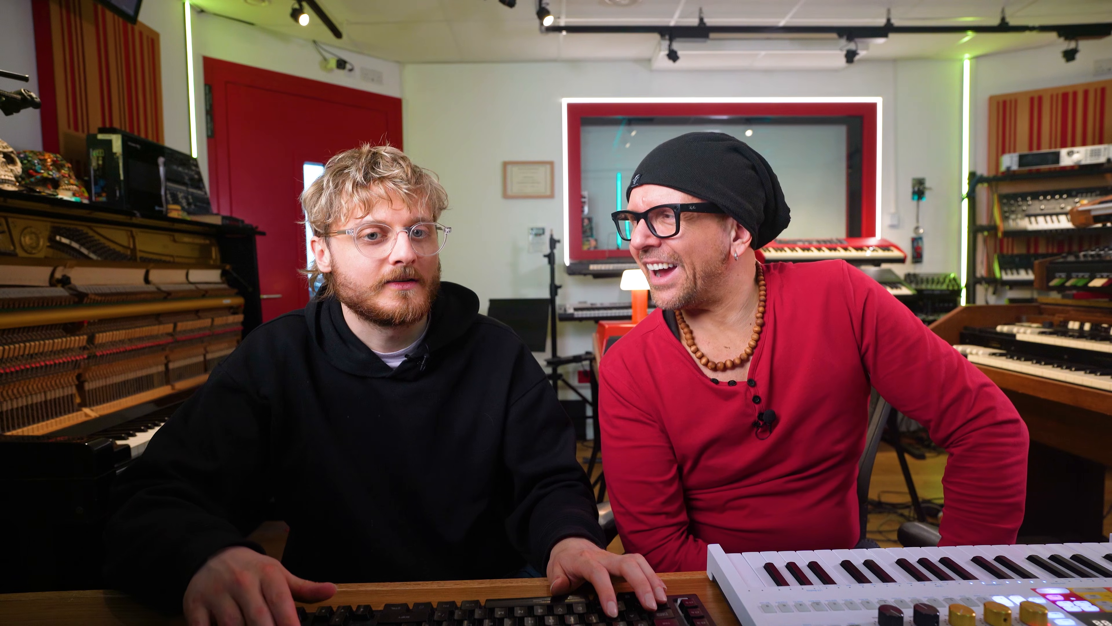
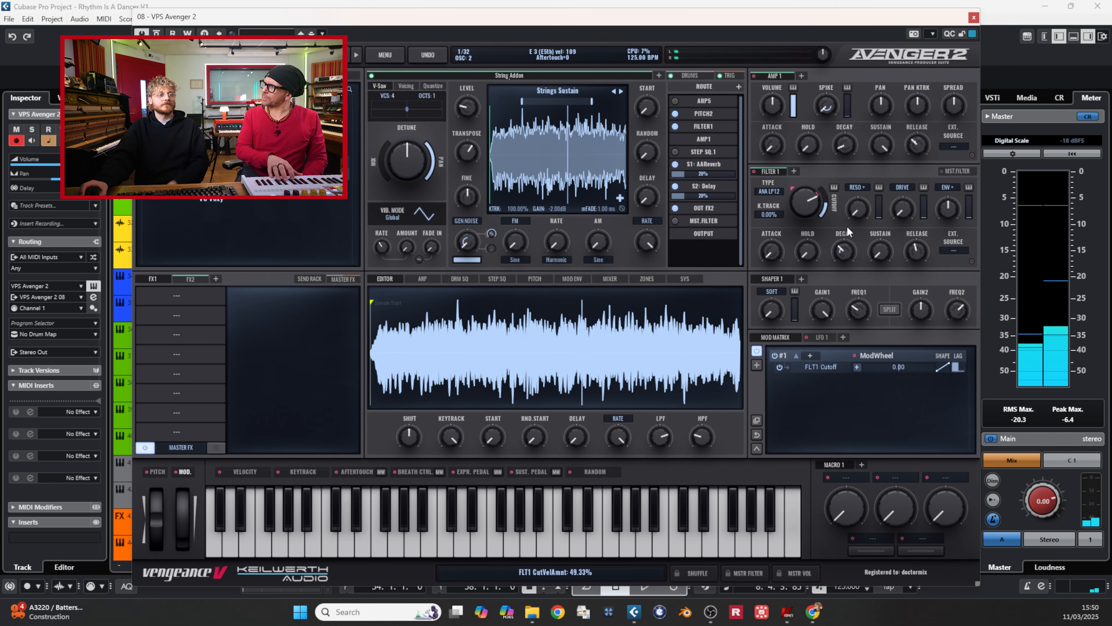
Step: Close the Avenger window and record a string part on the VPS Avenger 2 08 track from bar 5
left_click(974, 18)
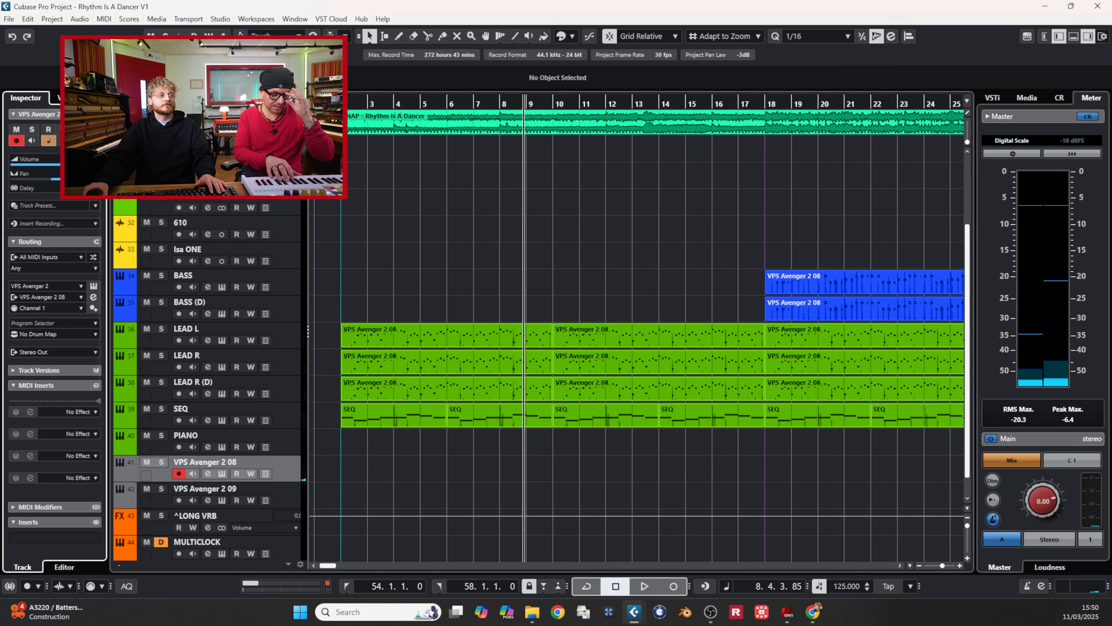
left_click(429, 103)
key("KP_Multiply")
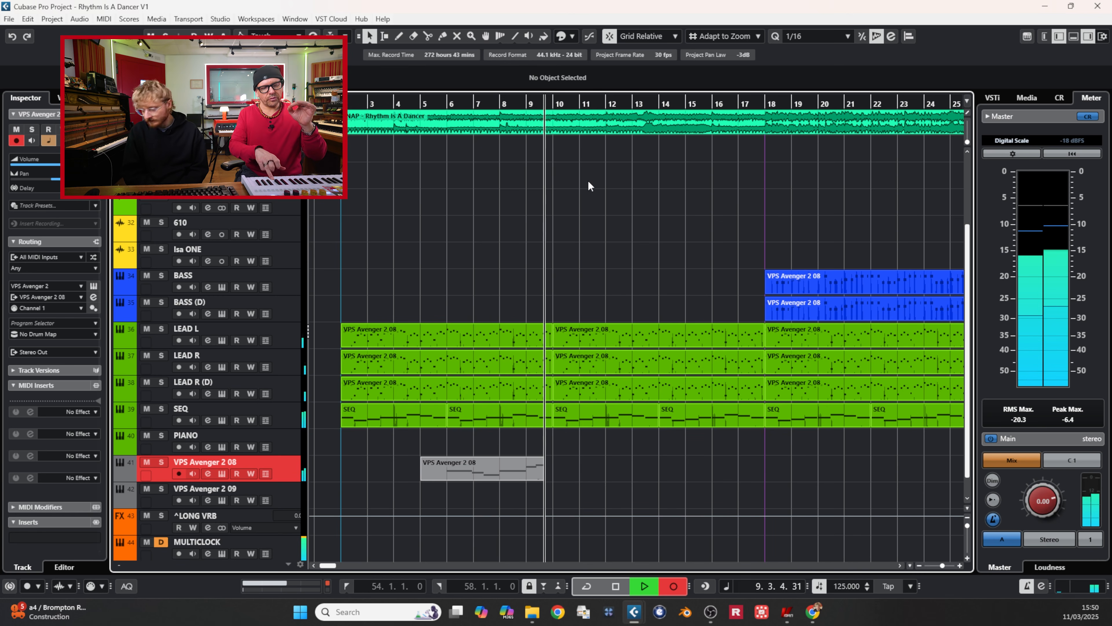
key("space")
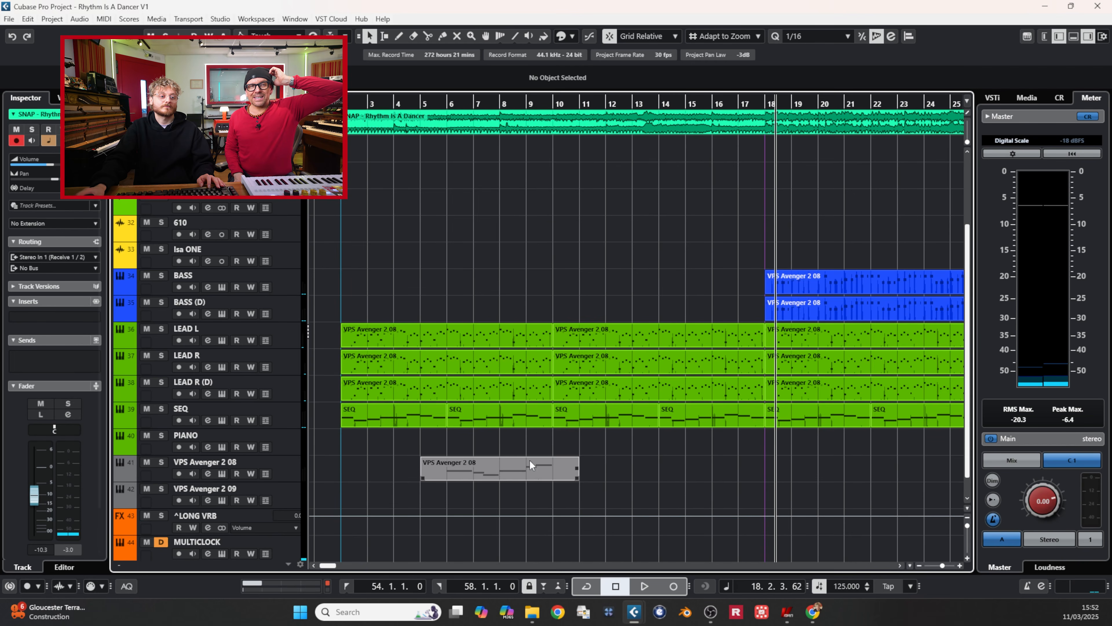
Step: Copy the recorded string part to bar 13 and remove the copy's beginning so that it starts at bar 16
left_click_drag(529, 460, 696, 467)
left_click(687, 434)
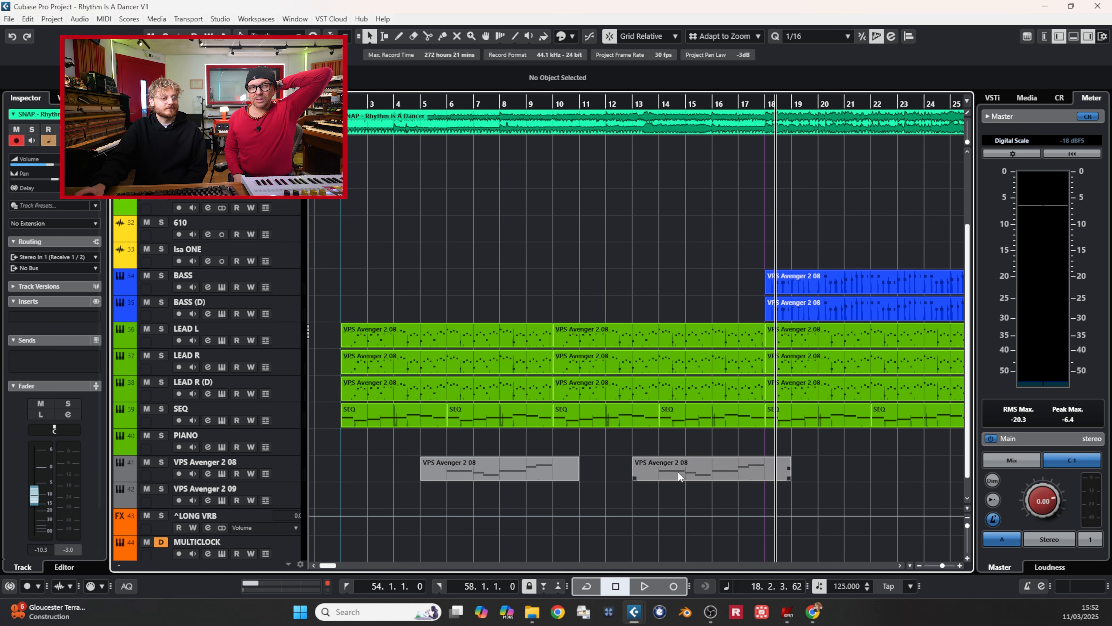
left_click(712, 466, "alt")
left_click(699, 466)
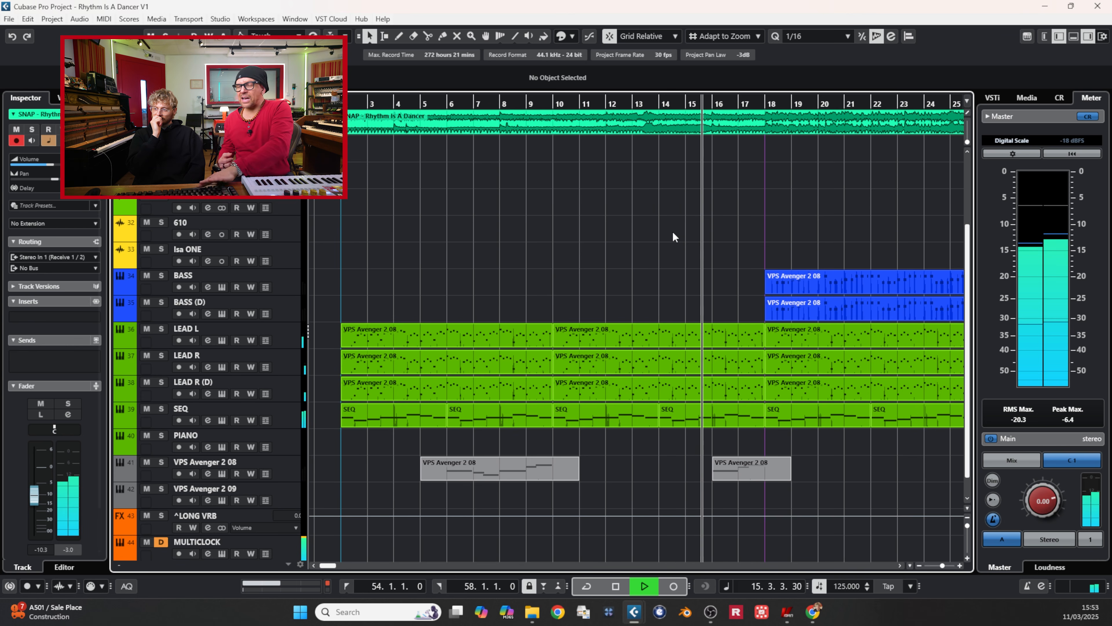
key("space")
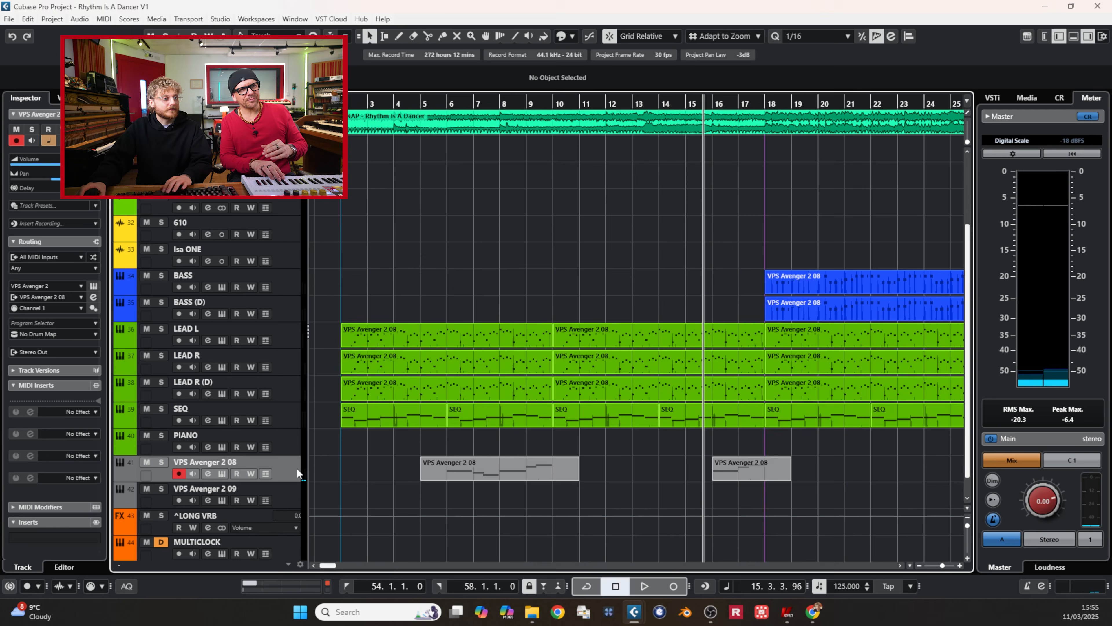
Step: Duplicate the VPS Avenger 2 08 strings track and play back the arrangement around bar 54
right_click(296, 468)
left_click(350, 253)
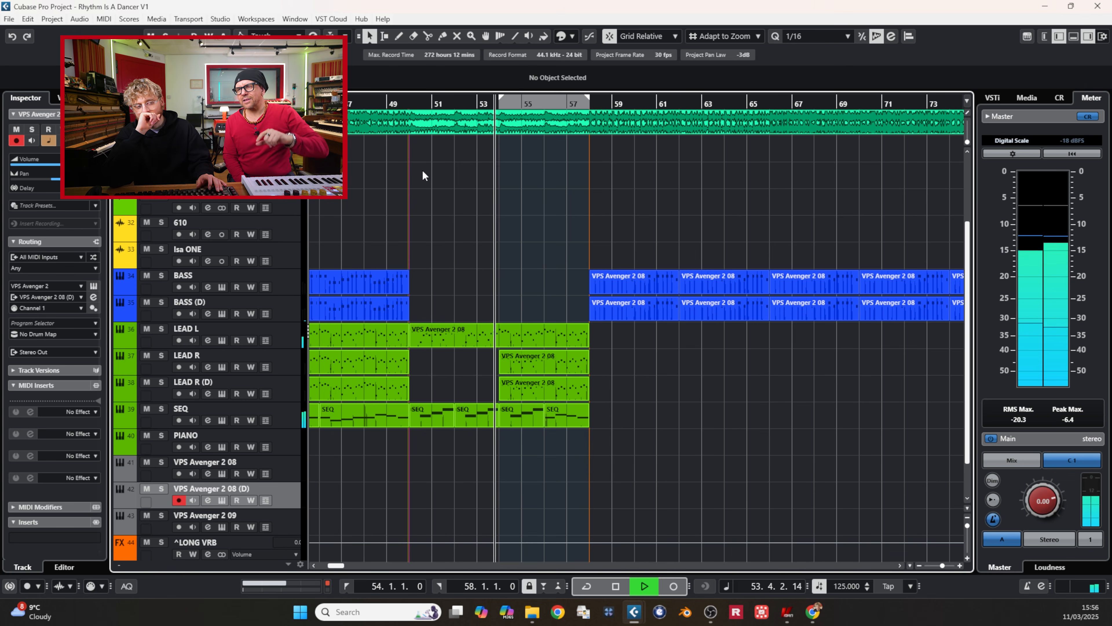
key("space")
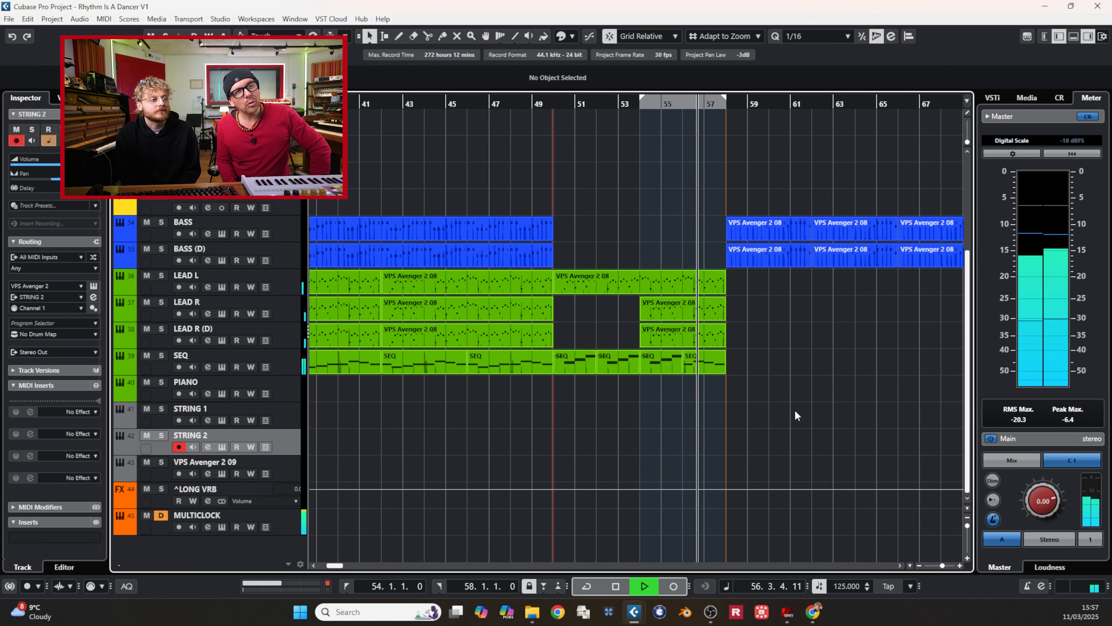
key("space")
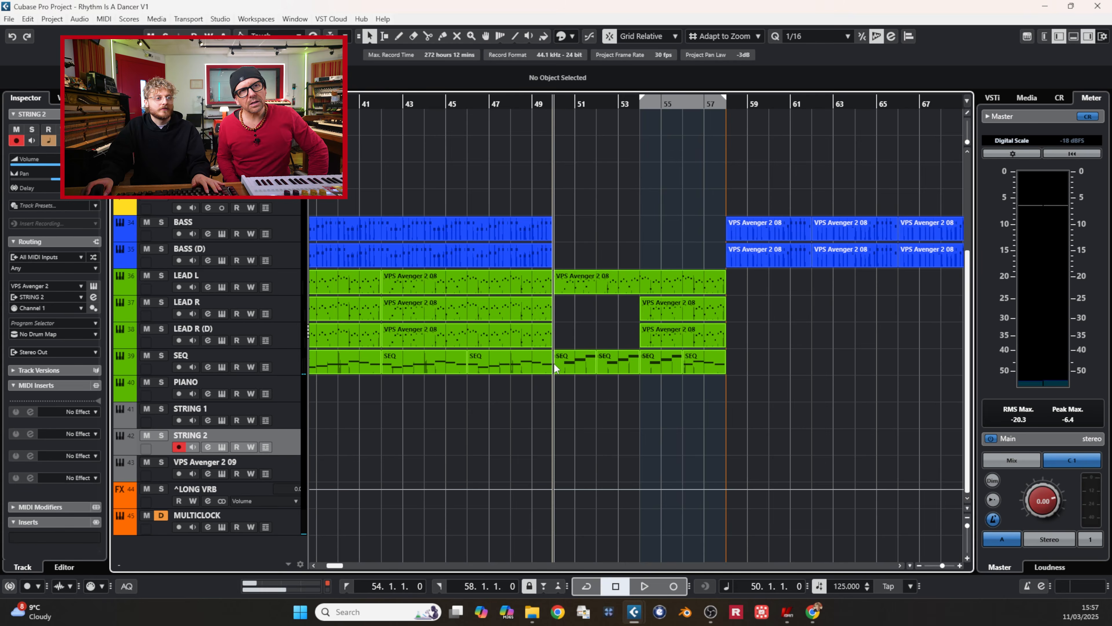
key("space")
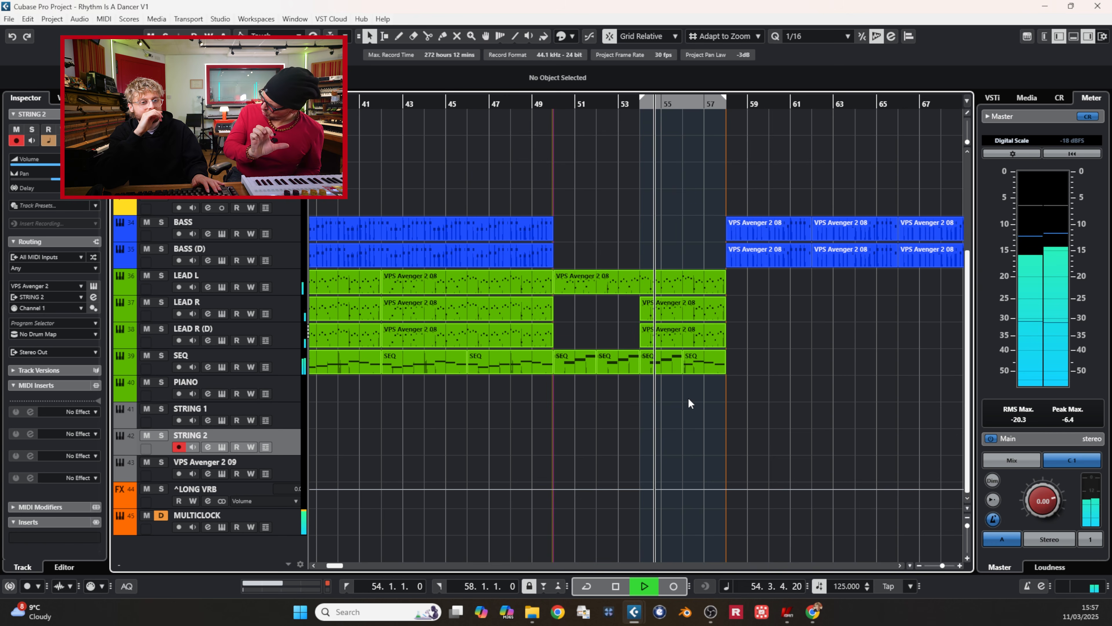
key("space")
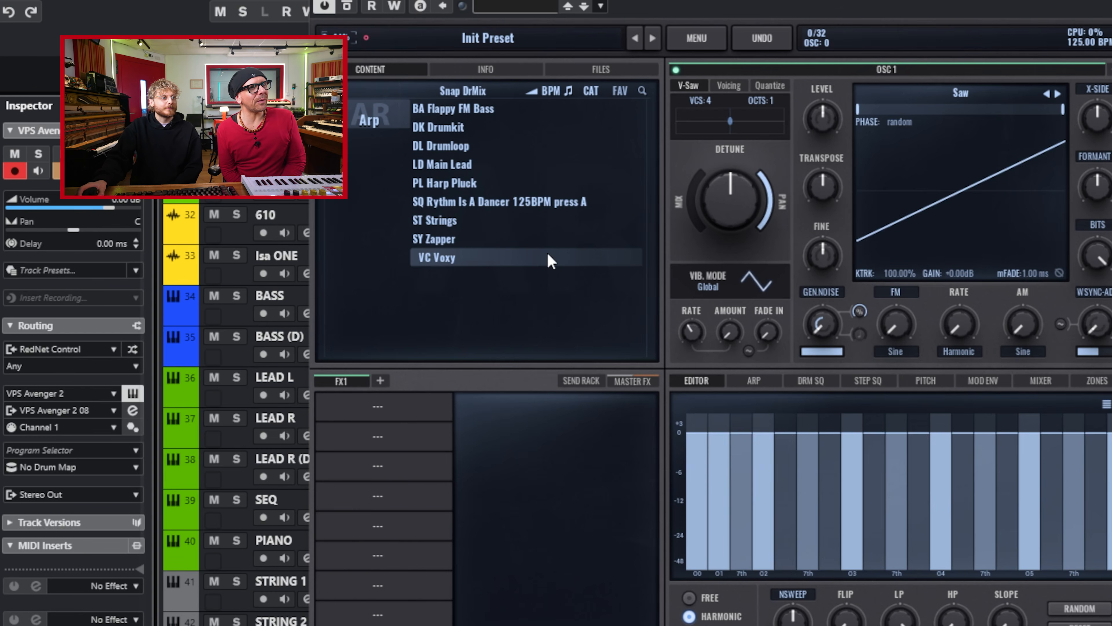
Step: Load the VC Voxy preset from the Snap DrMix library in the new Avenger instrument and show its FX2 chain
left_click(549, 256)
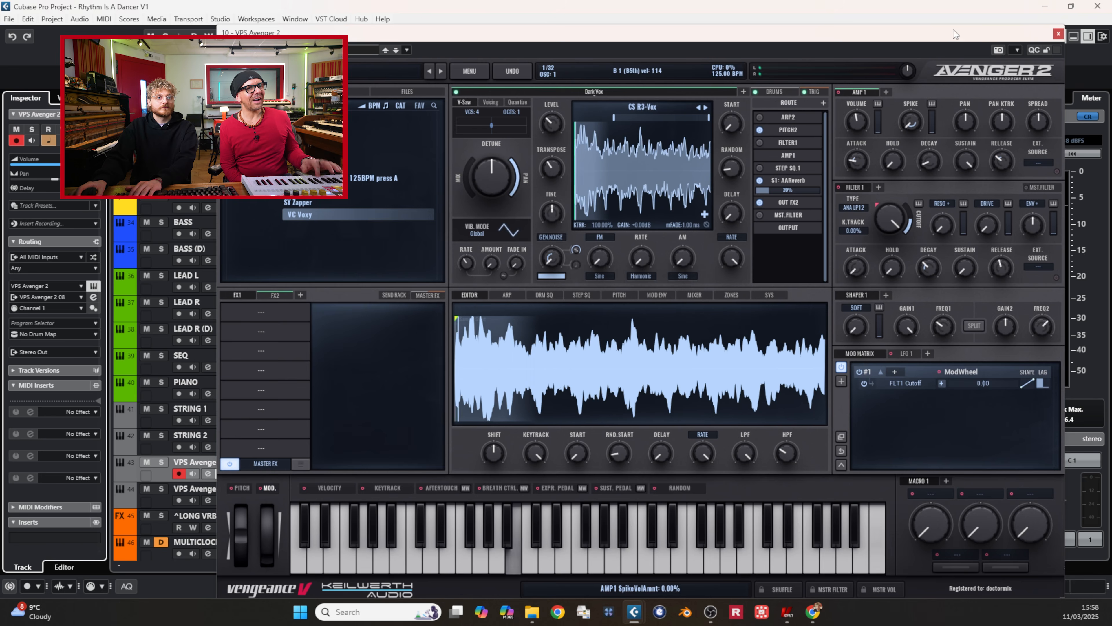
left_click_drag(954, 29, 990, 19)
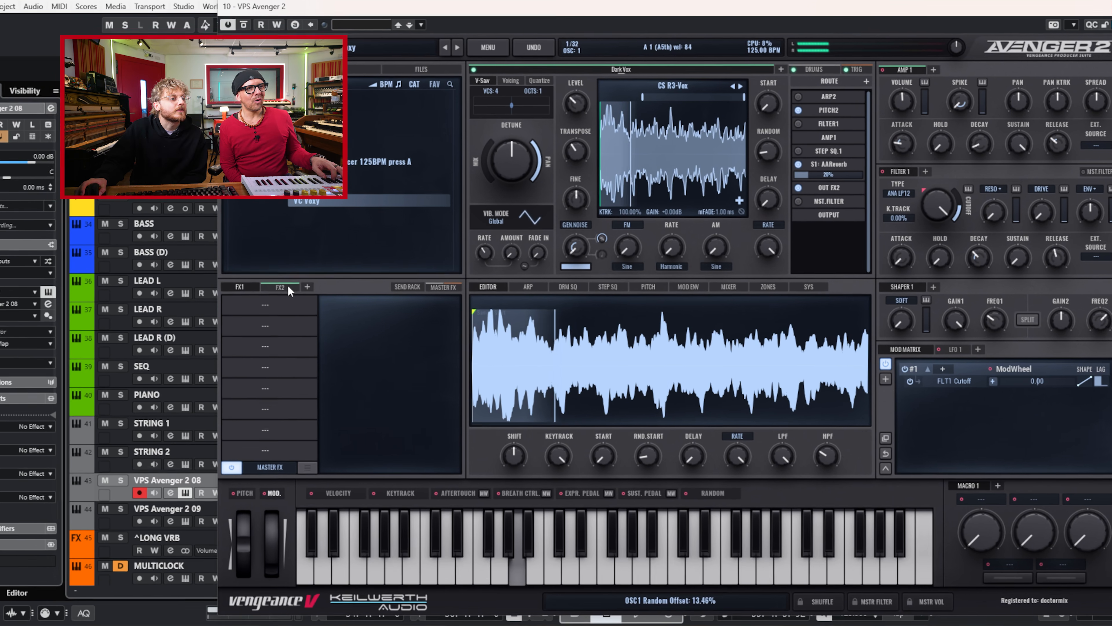
left_click(310, 281)
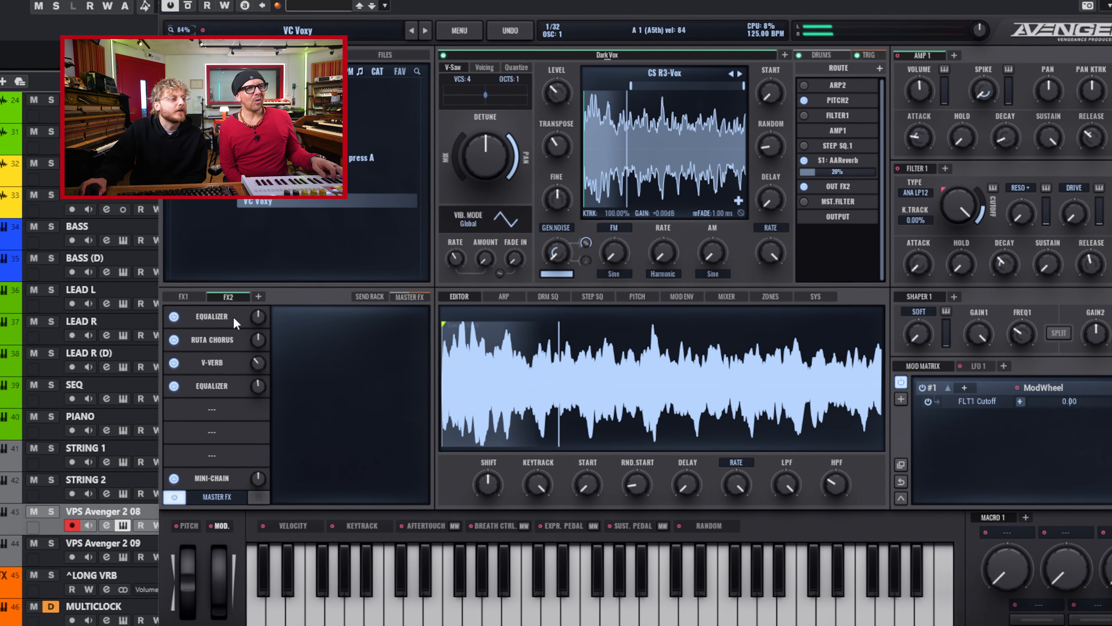
Step: In the fourth FX2 slot's Equalizer, change the highest band's filter type and pull the band lower in gain and frequency
left_click_drag(312, 401, 310, 403)
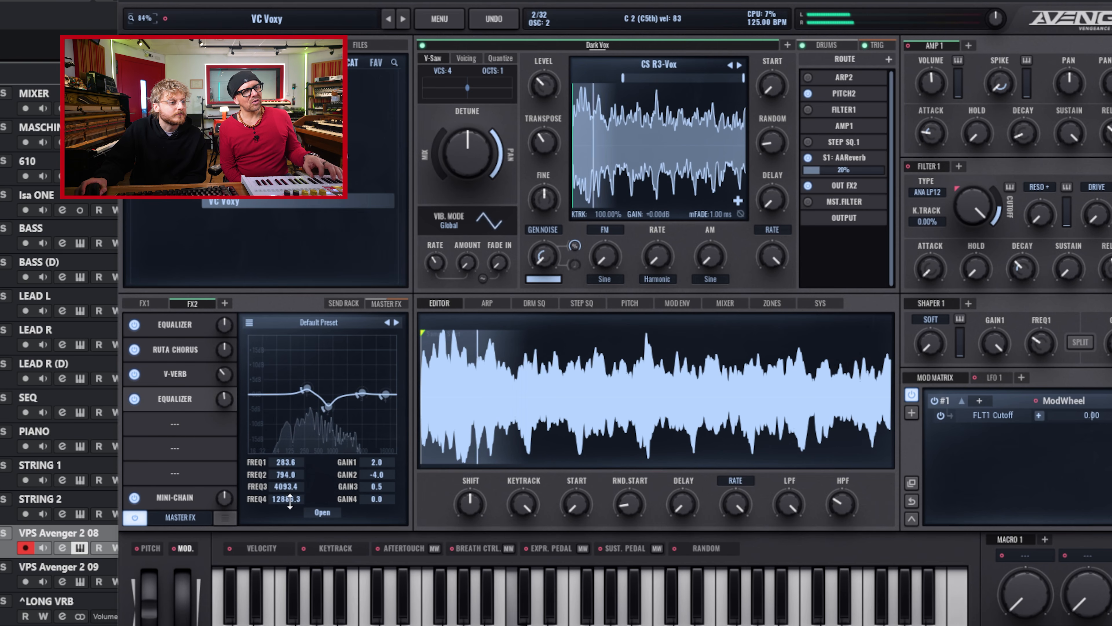
right_click(382, 394)
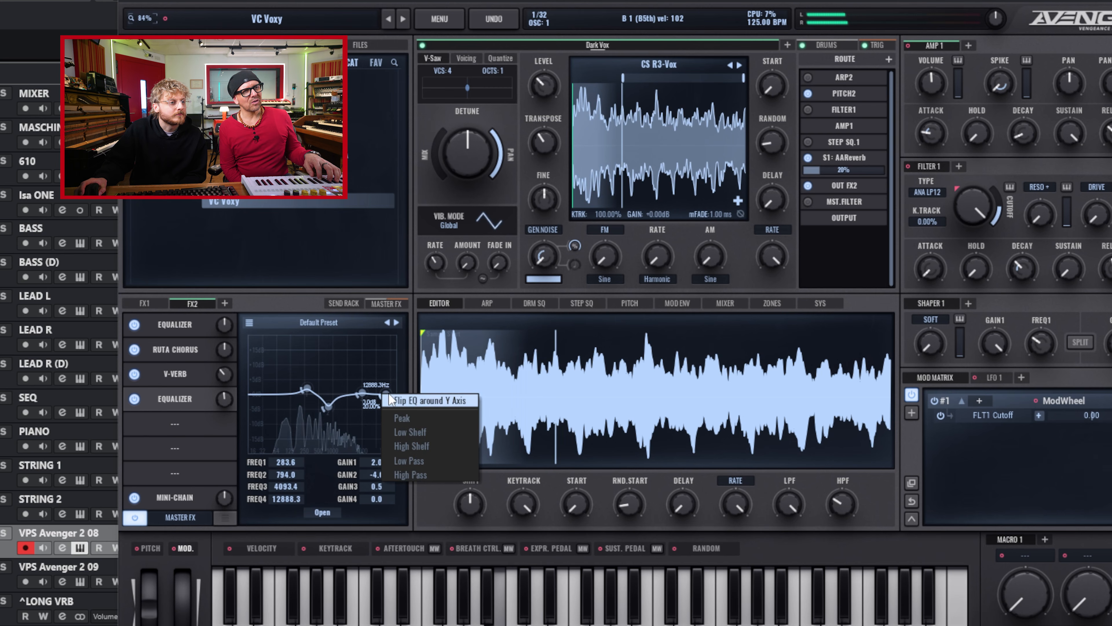
right_click(389, 393)
left_click(429, 435)
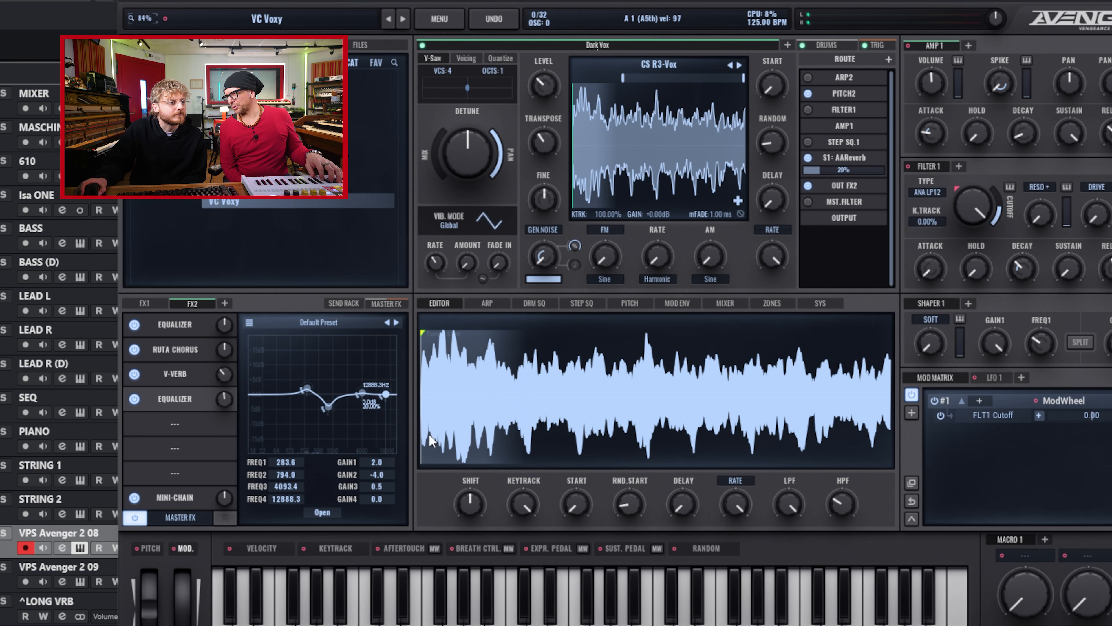
left_click_drag(384, 415, 369, 423)
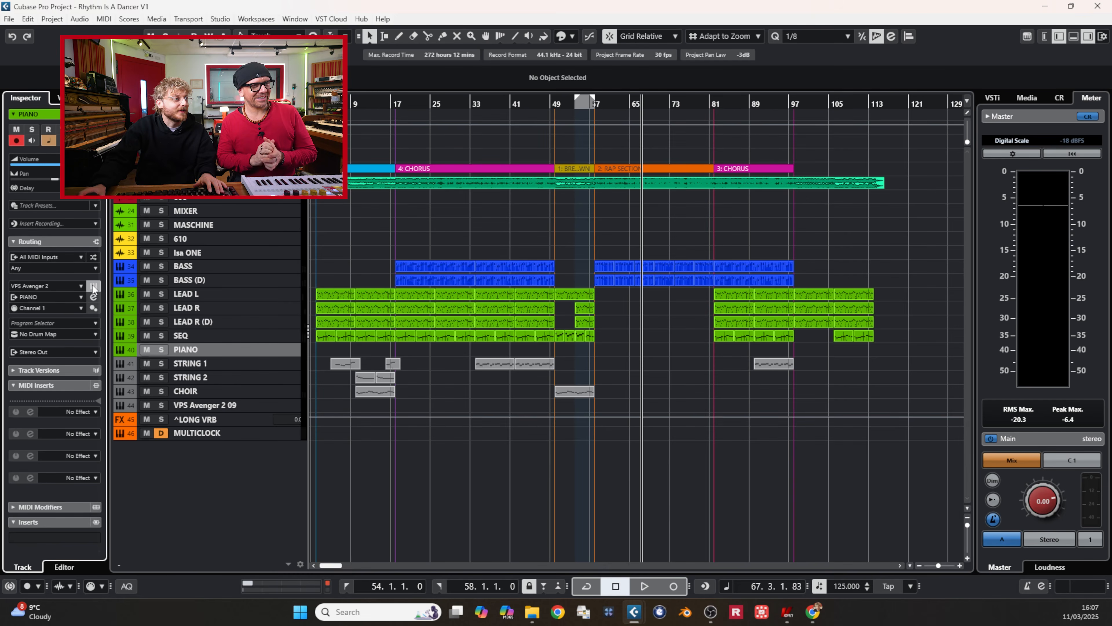
Step: Open the PIANO track's Avenger instrument and record a piano melody over the start of the rap section
left_click(93, 286)
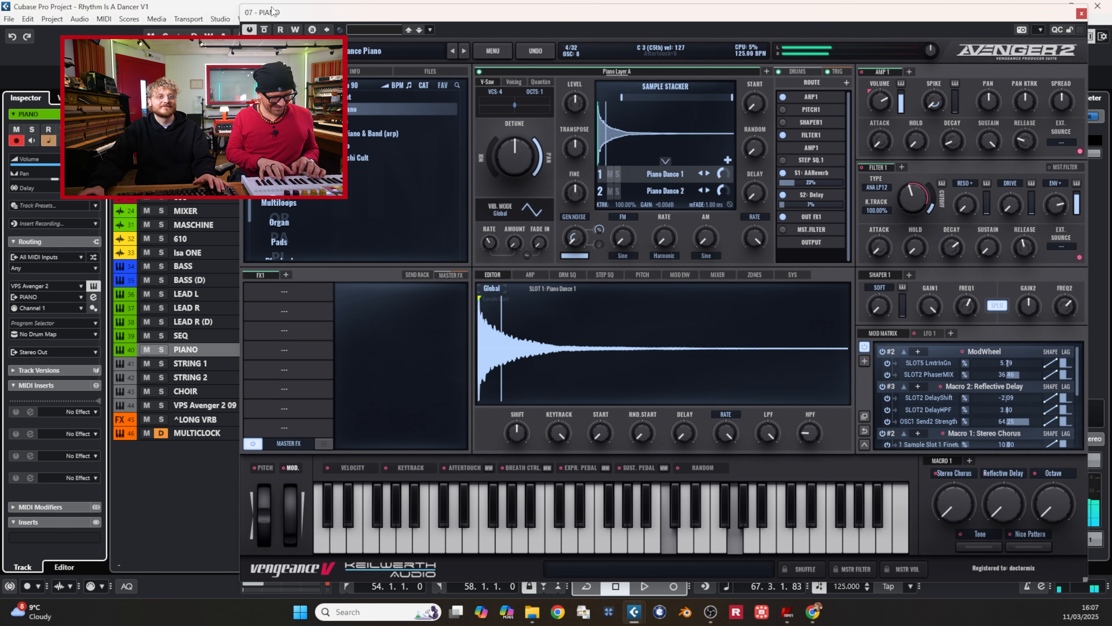
left_click_drag(433, 18, 727, 484)
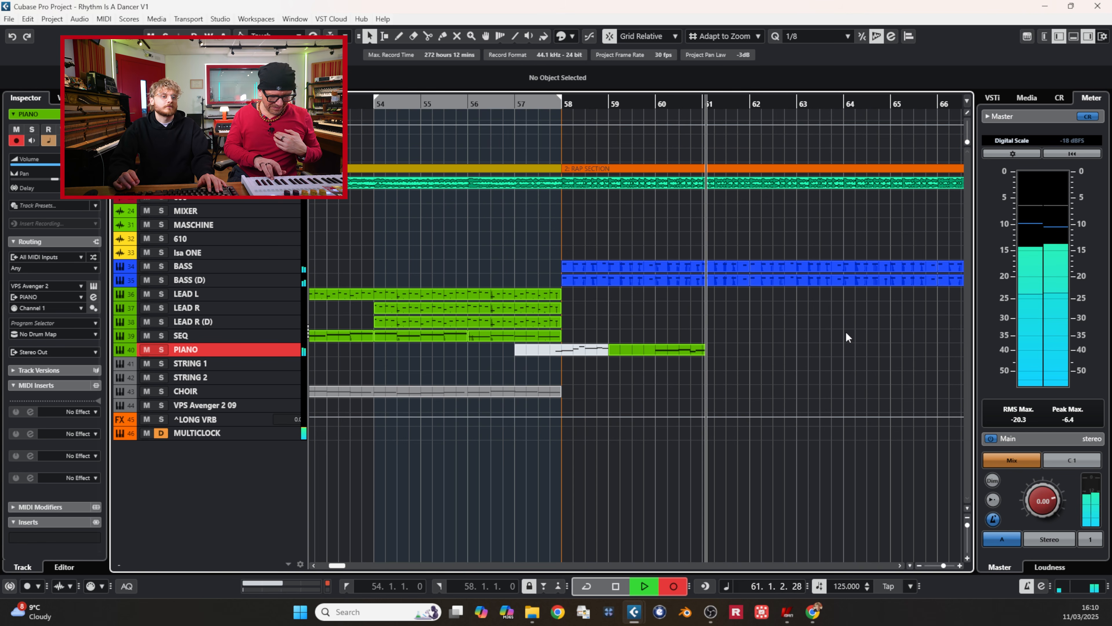
key("space")
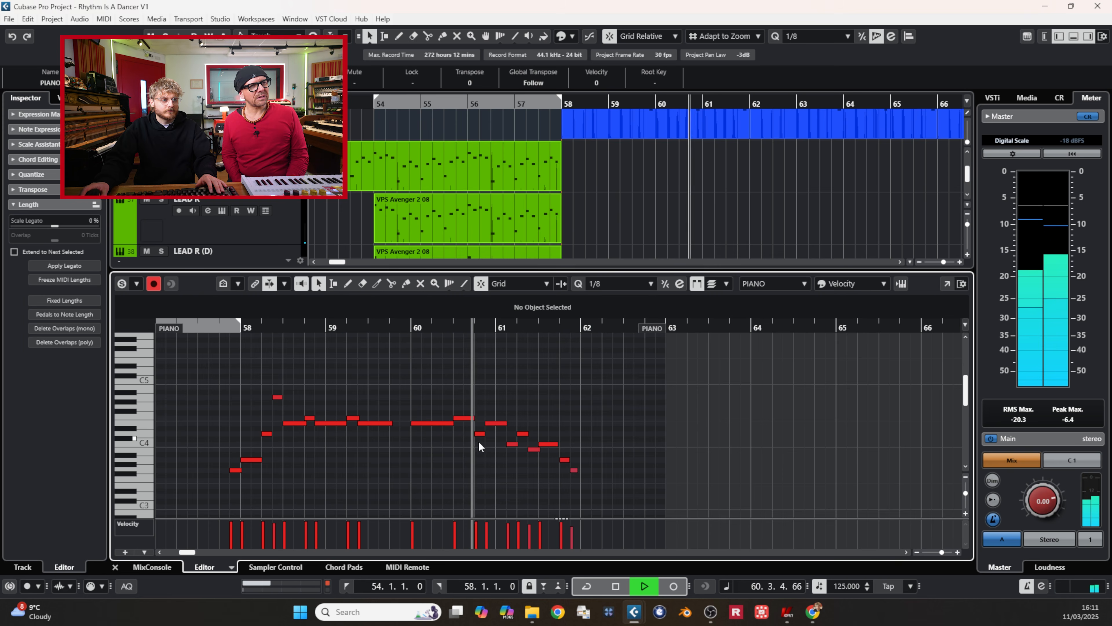
Step: Lower the PIANO part's note at 60.3.1.0 by three semitones to D4, checking the melody by playback
key("space")
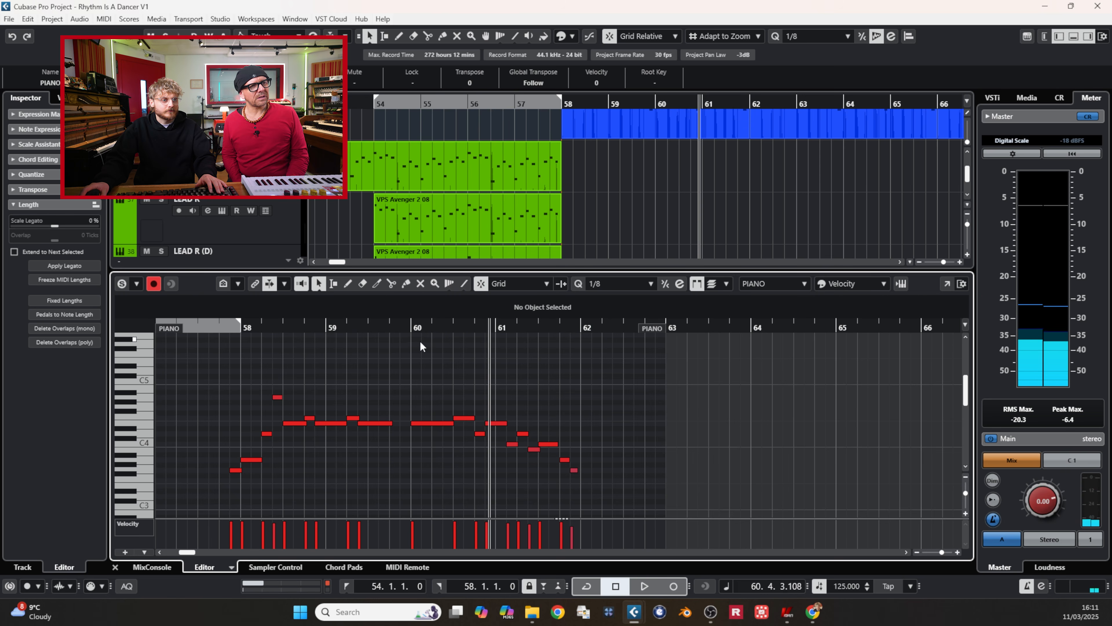
key("space")
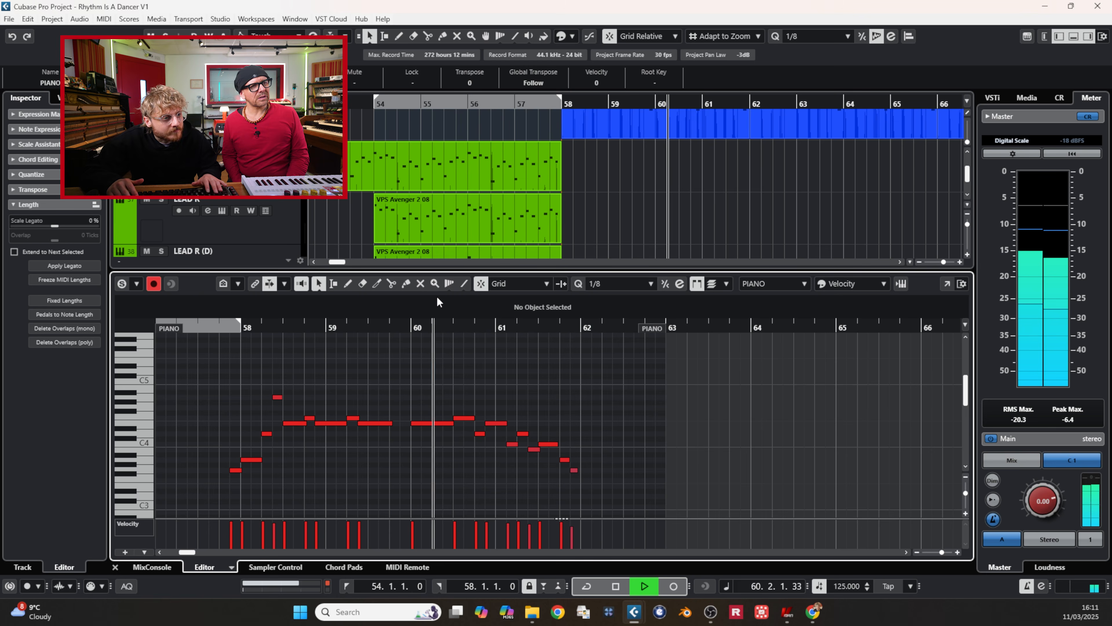
key("space")
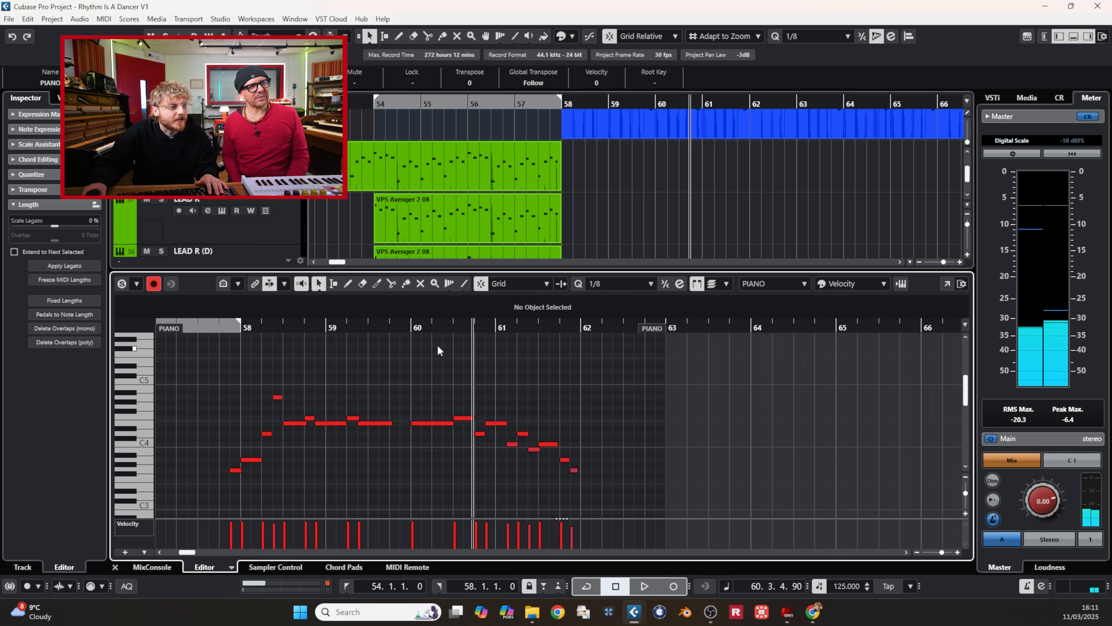
key("Down")
key("Down")
key("Down")
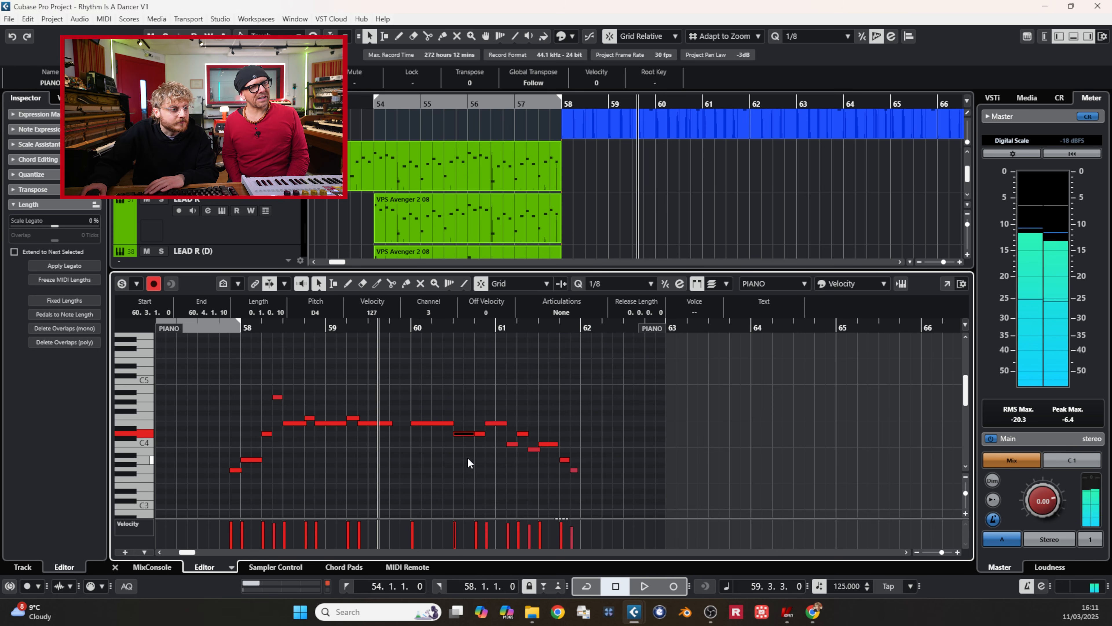
key("space")
left_click(480, 460)
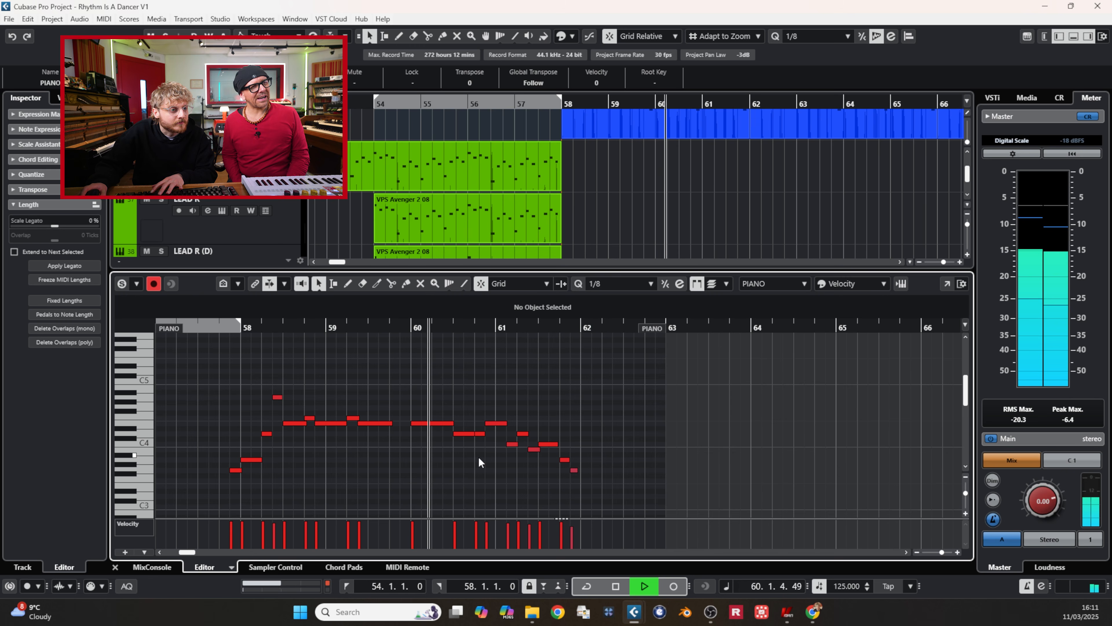
key("space")
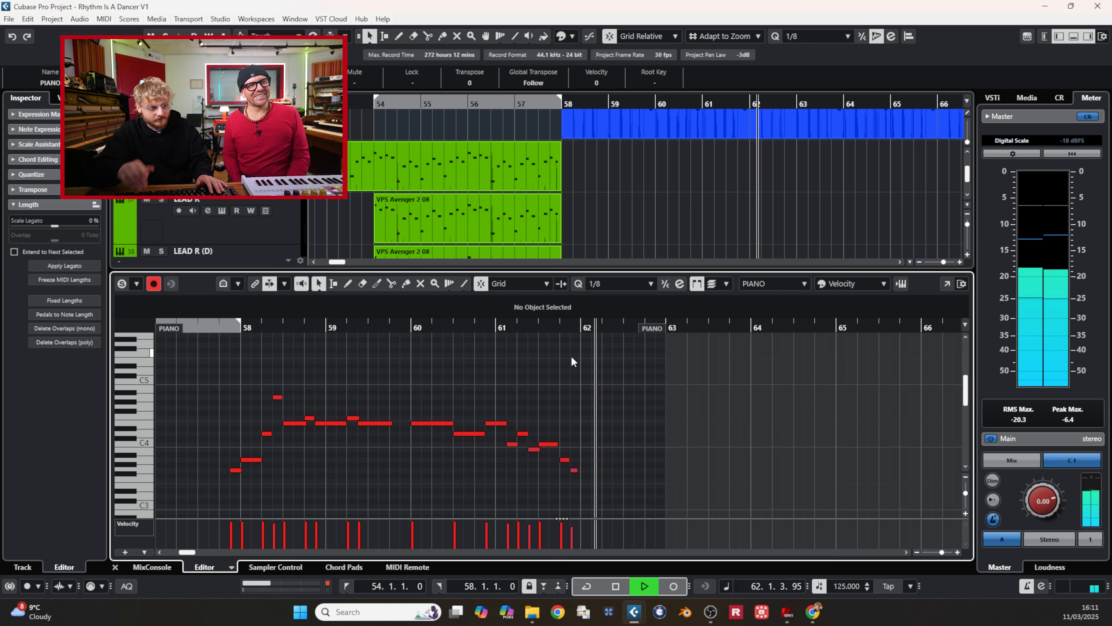
Step: Select the closing notes of the PIANO part in the key editor
key("g")
left_click_drag(577, 327, 817, 369)
left_click_drag(581, 482, 402, 423)
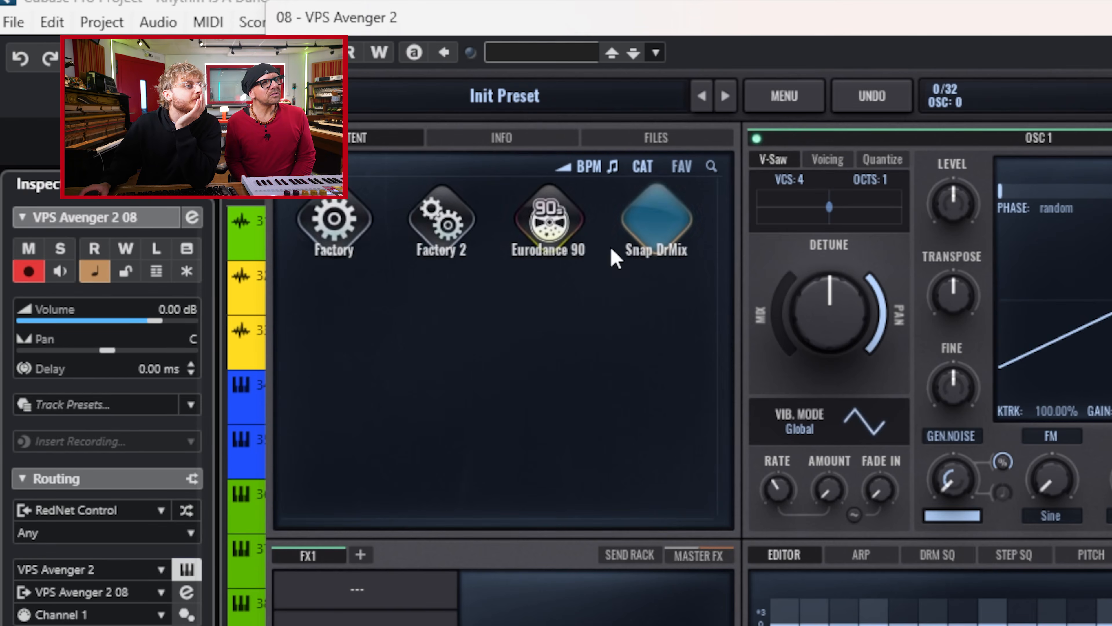
Step: Load the LD Euro Star lead preset from the Eurodance 90 library in the new Avenger instrument
left_click(569, 241)
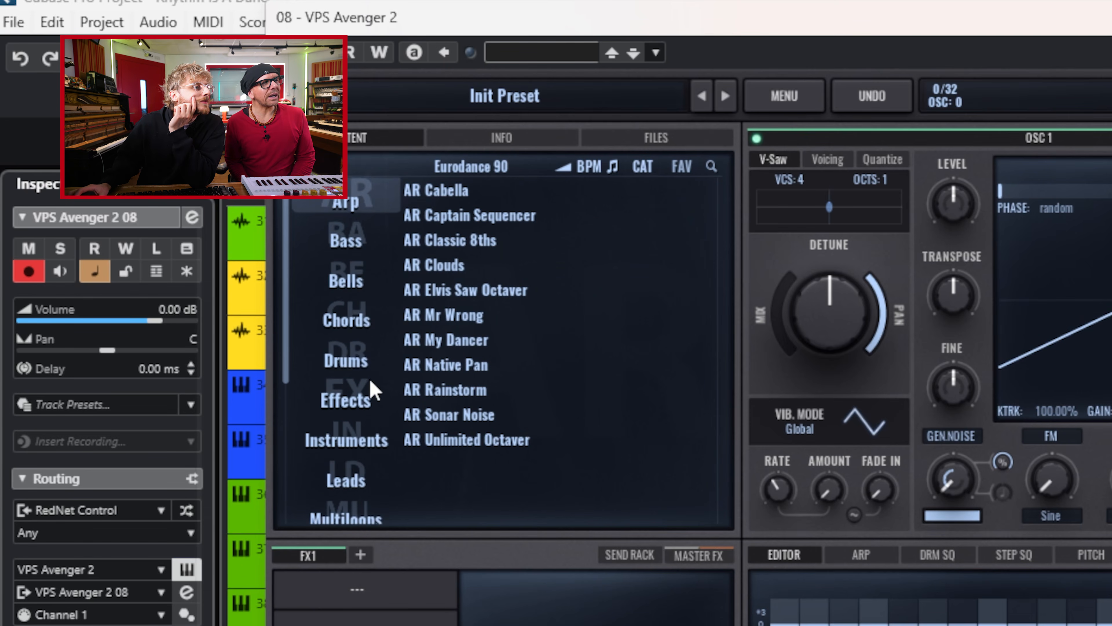
scroll(371, 388, "down", 3)
left_click(365, 370)
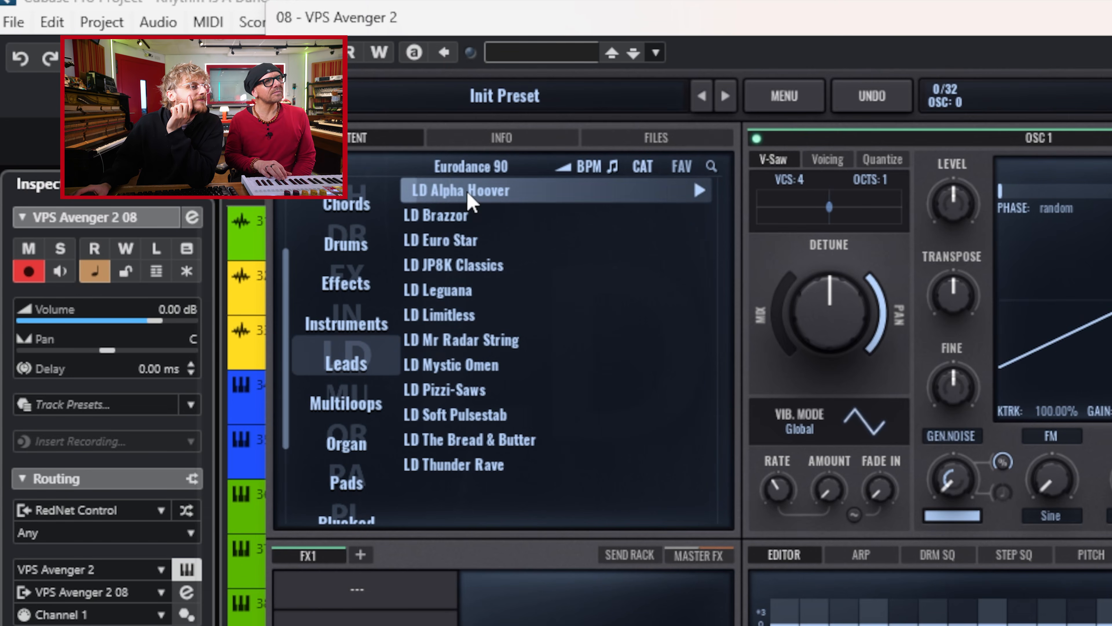
left_click(485, 239)
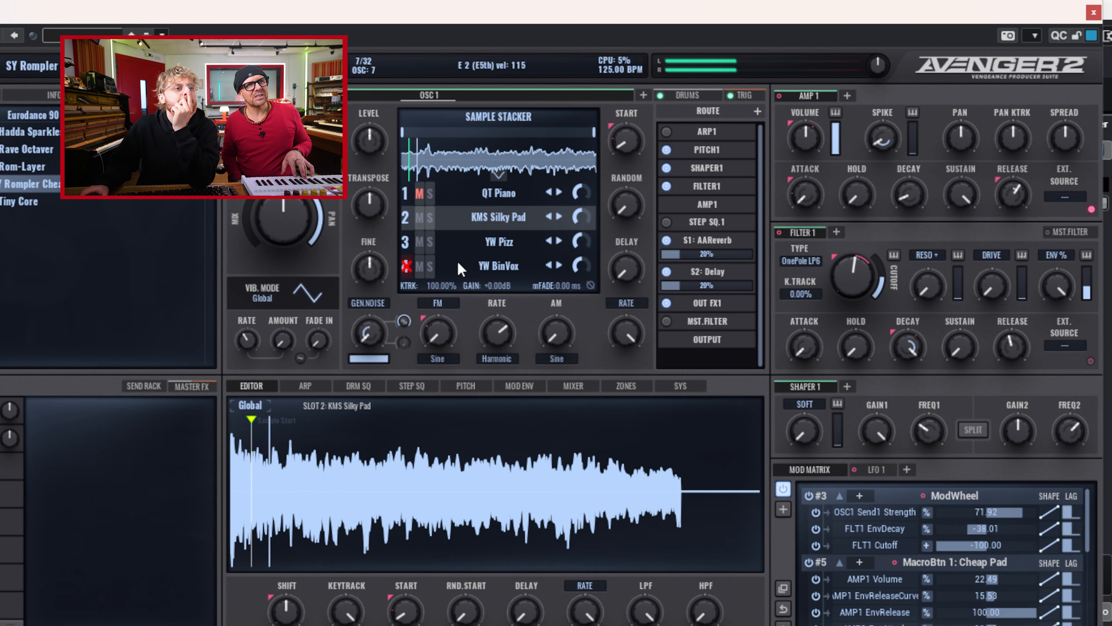
Step: Solo the YW BinVox slot of SY Rompler Cheapness in the Sample Stacker and clear the slots' solo and mute states
left_click_drag(817, 181, 819, 173)
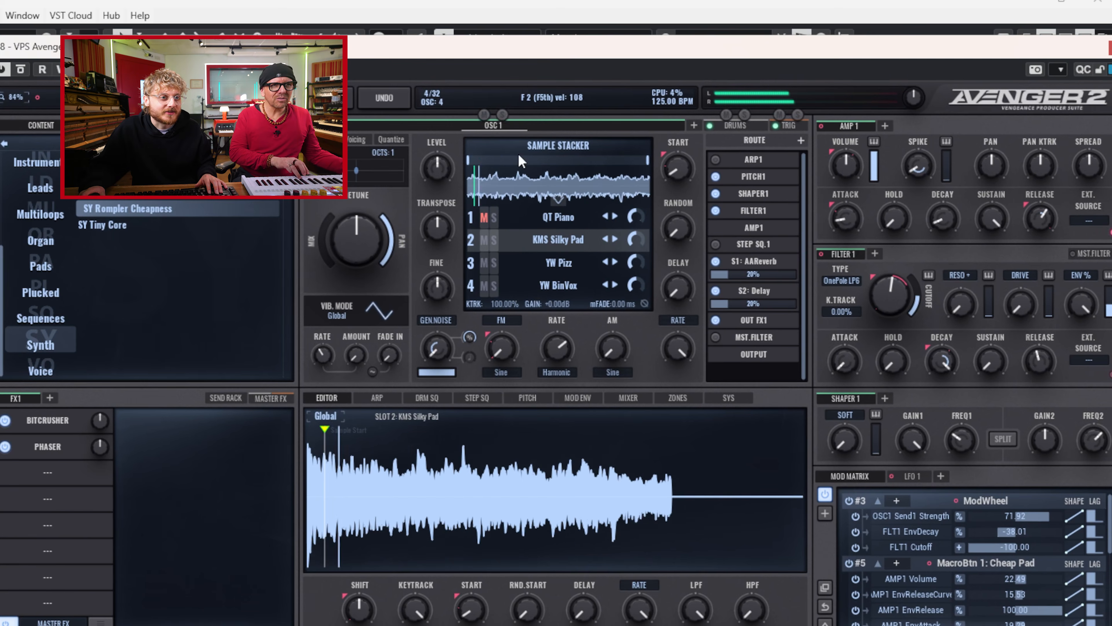
left_click(495, 286)
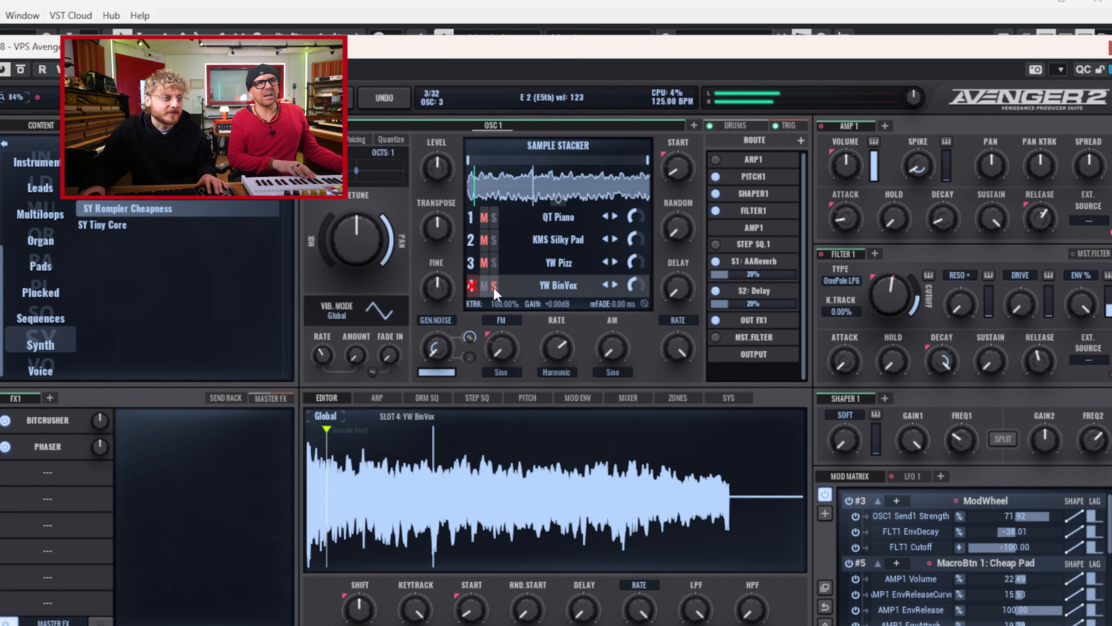
left_click(484, 286)
left_click(485, 287)
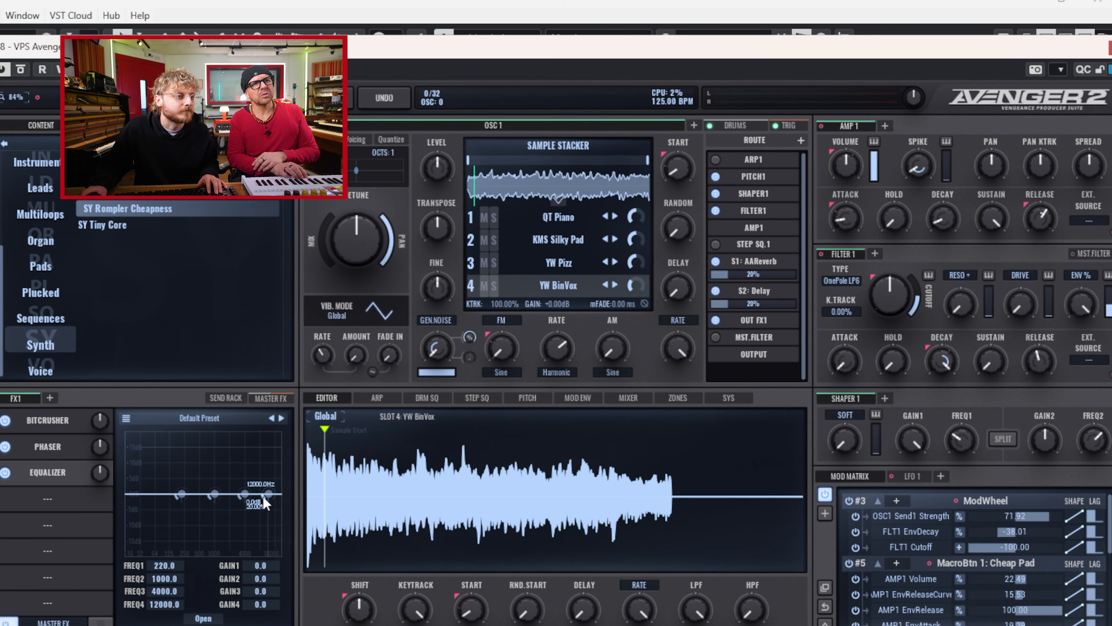
Step: Make the FX1 Equalizer's fourth band a High Shelf at 4111.1 Hz with -8.4 dB gain
right_click(269, 510)
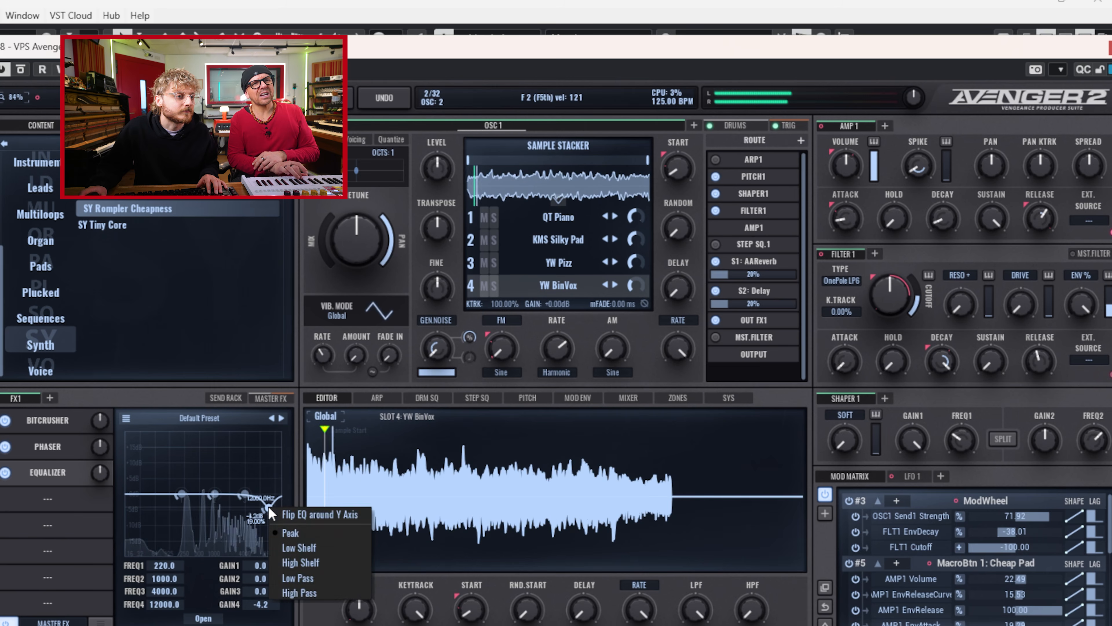
left_click(326, 563)
left_click_drag(266, 509, 248, 536)
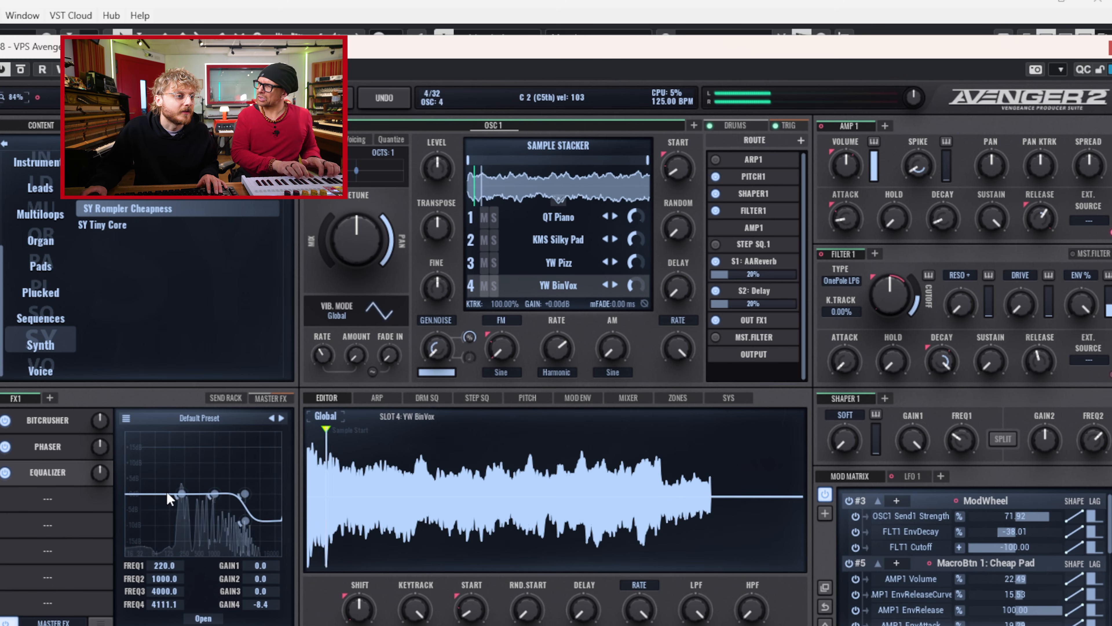